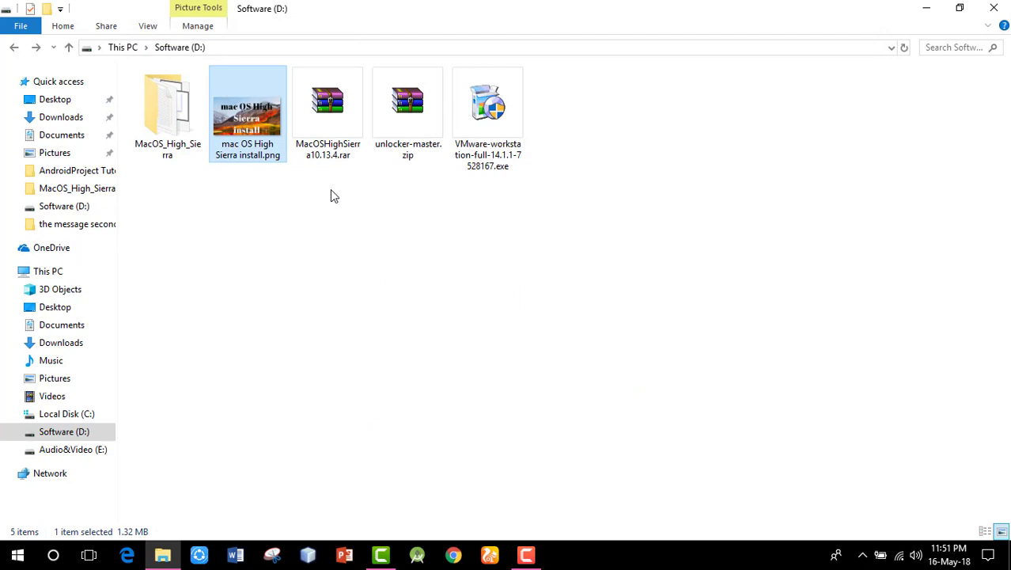
Review the MacOSHighSierra10.13.4.rar, unlocker-master.zip and VMware Workstation 14.1.1 installer files on the Software (D:) drive.
left_click_drag(331, 191, 543, 131)
left_click(493, 191)
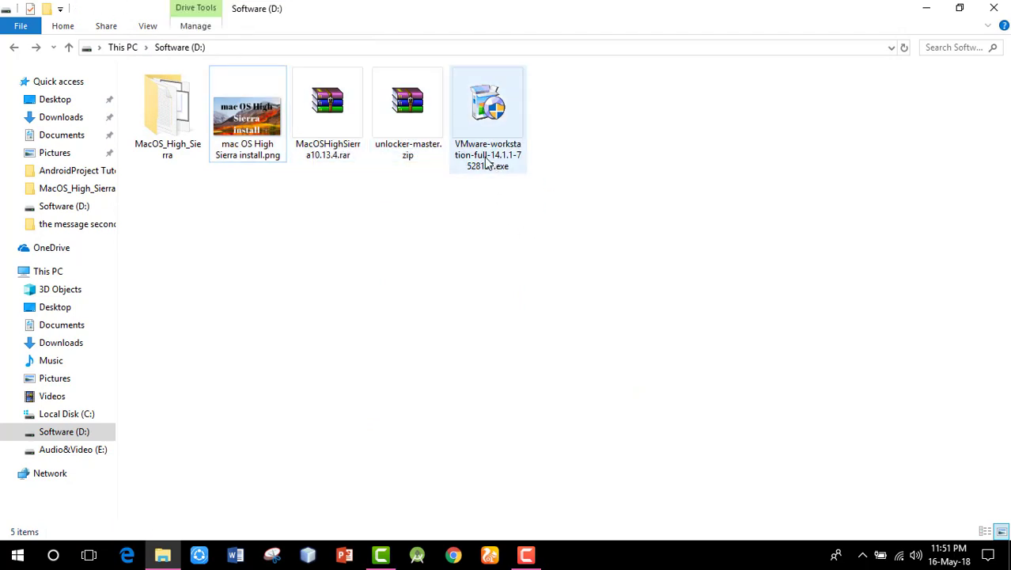
left_click(484, 162)
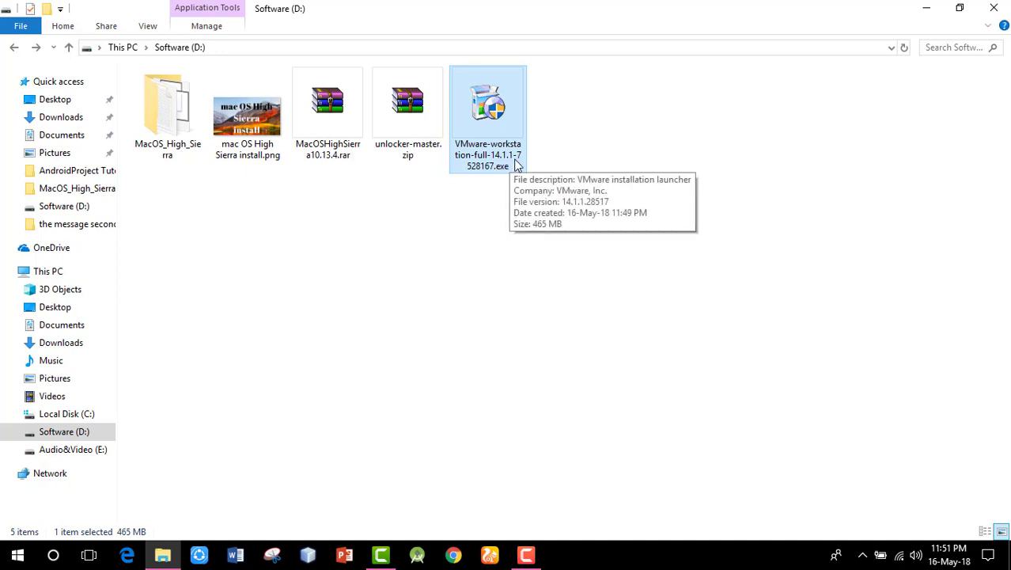
left_click(410, 168)
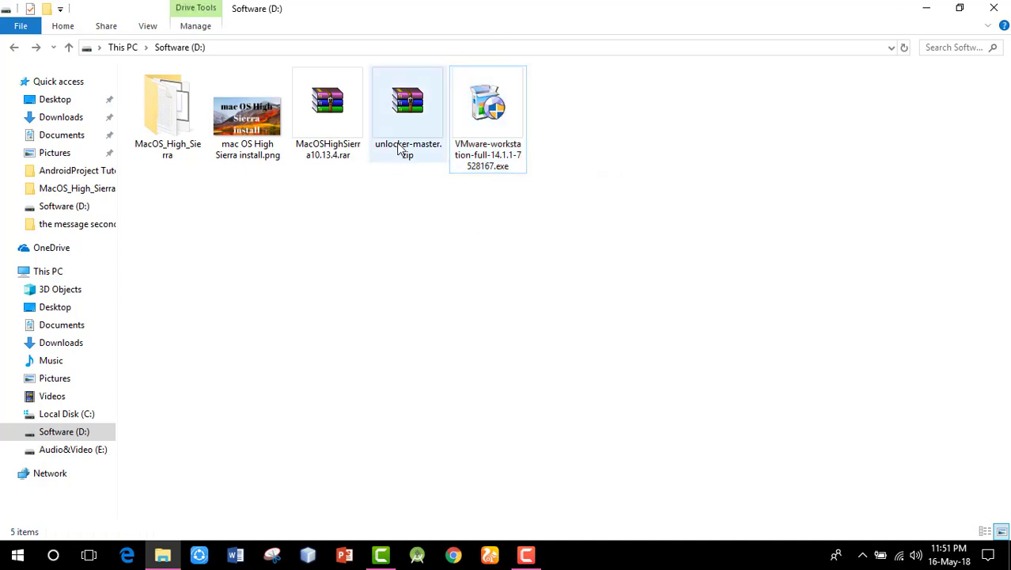
left_click(316, 163)
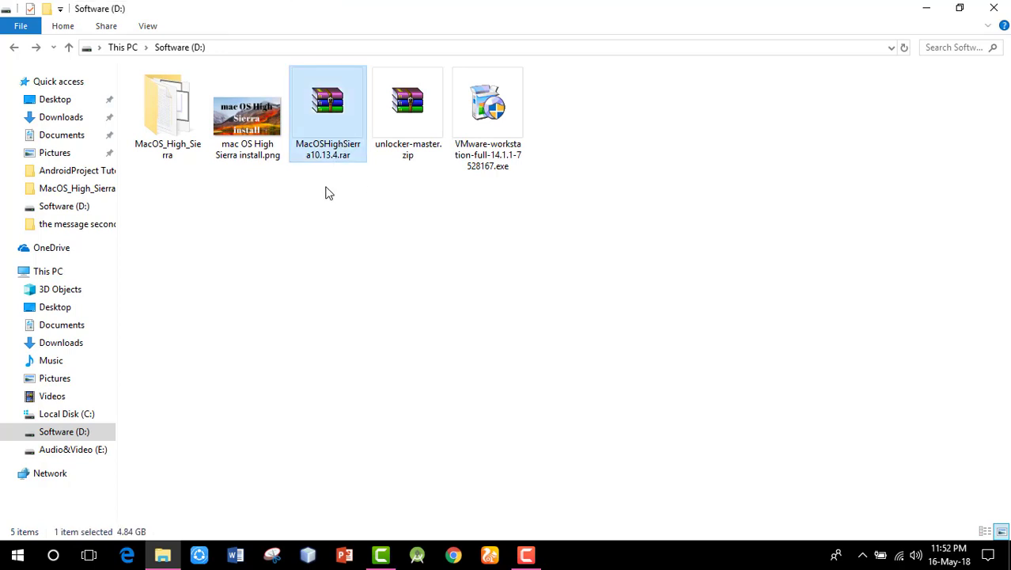
left_click_drag(324, 186, 514, 146)
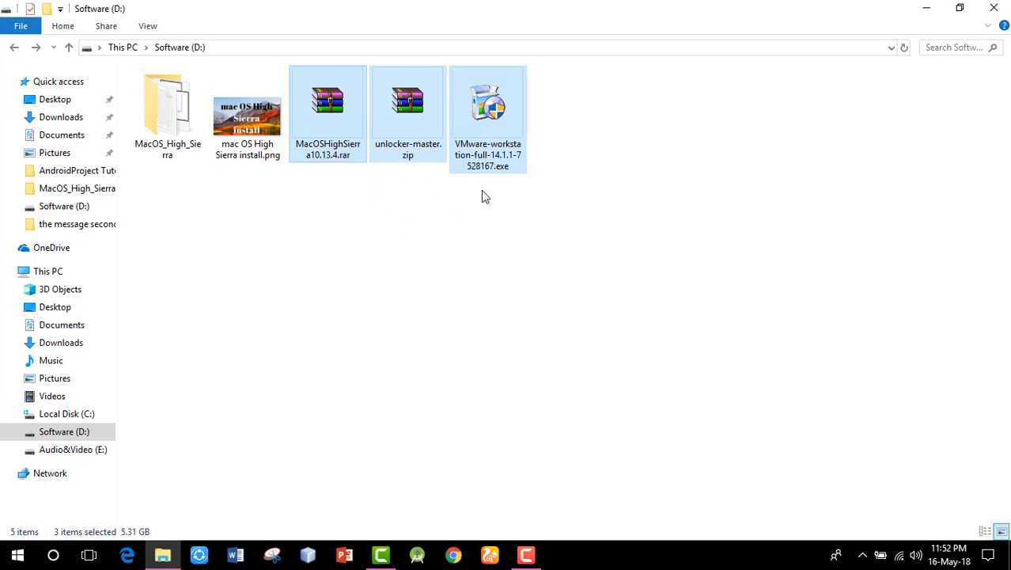
left_click(394, 195)
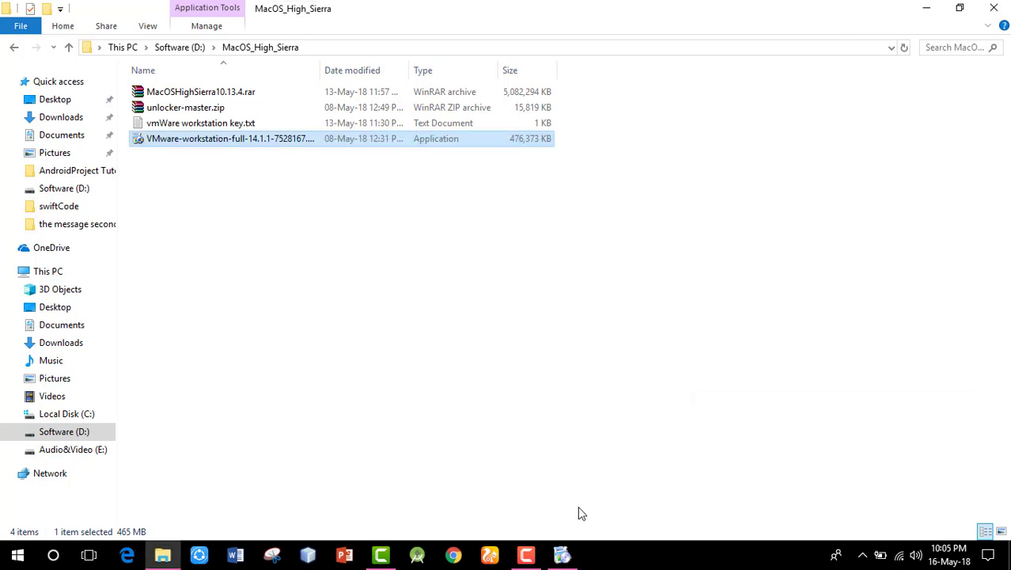
Go through the VMware Workstation Pro setup, accepting the license agreement and keeping the default install location without the Enhanced Keyboard Driver.
left_click(571, 559)
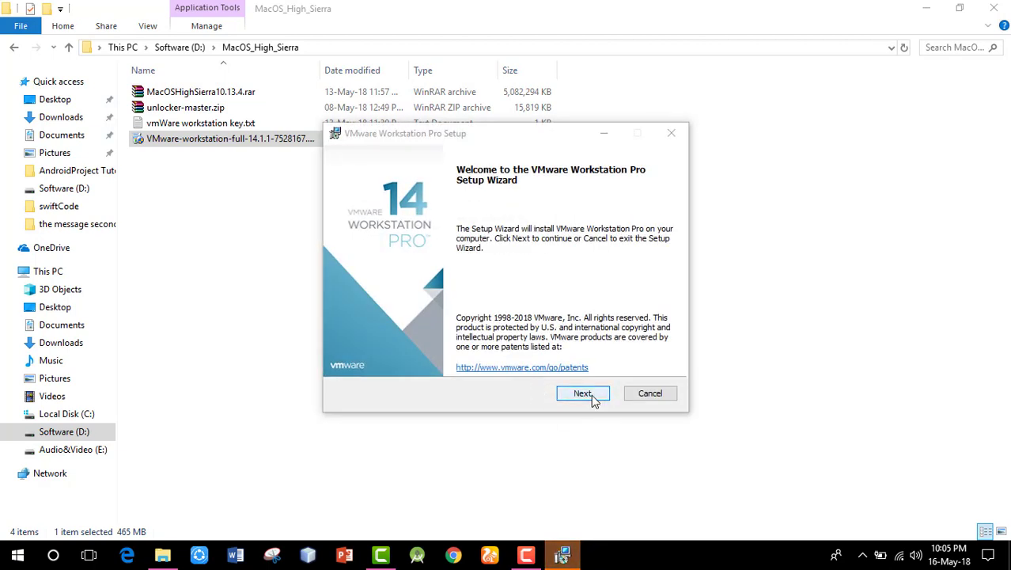
left_click(592, 396)
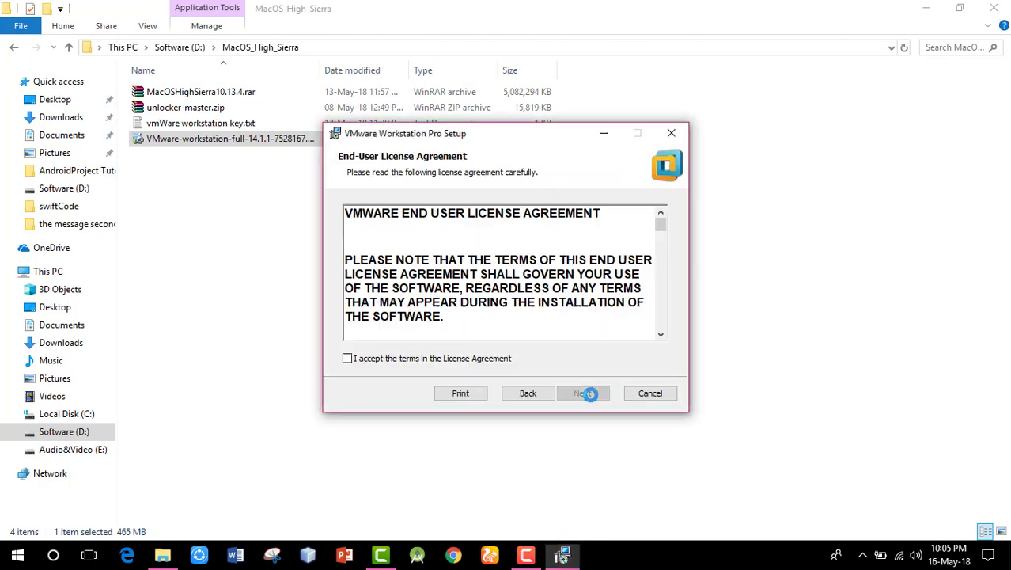
left_click(349, 358)
left_click(582, 396)
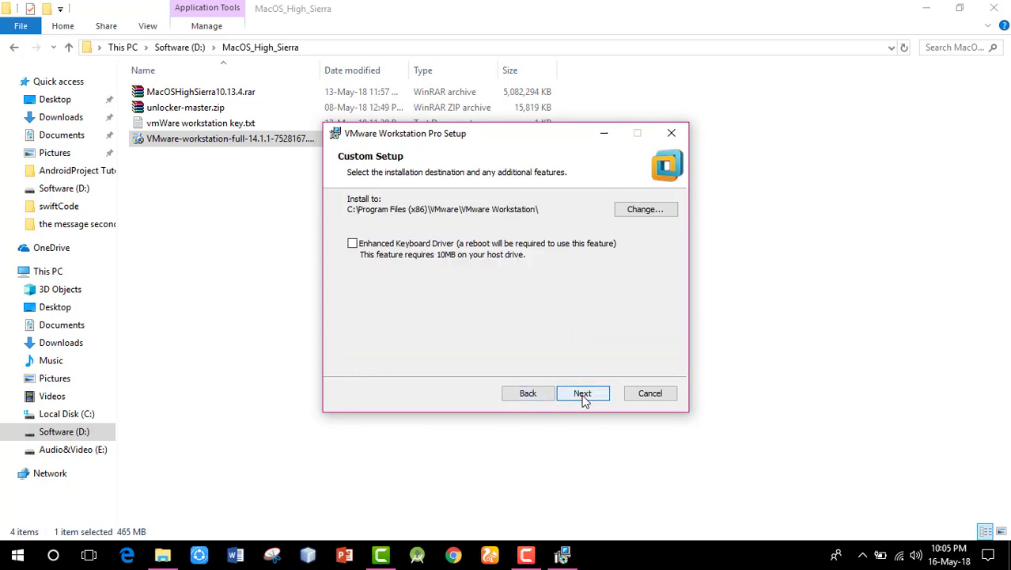
left_click(583, 393)
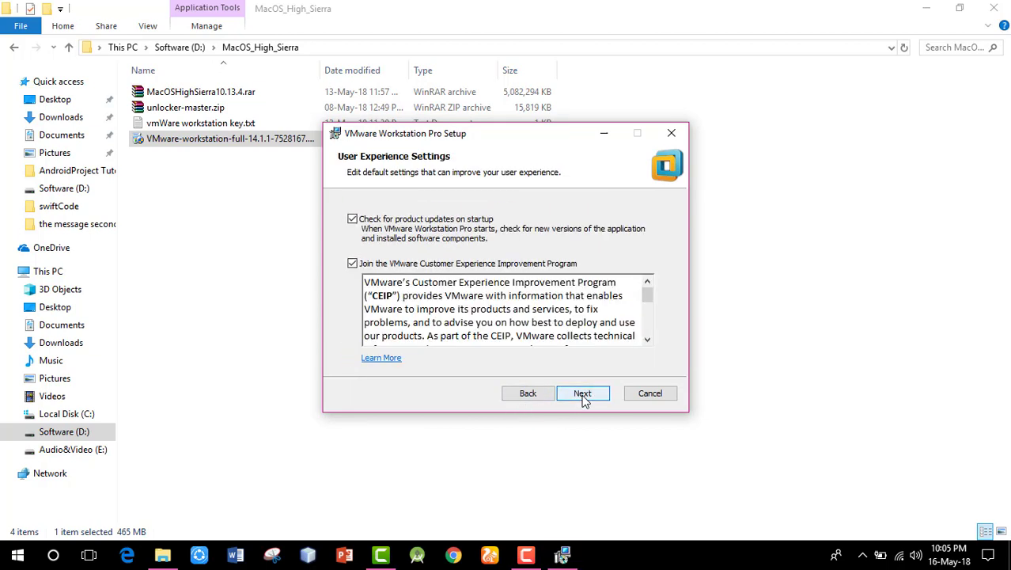
Opt out of the Customer Experience Improvement Program and complete the VMware installation with desktop and Start menu shortcuts.
left_click(362, 264)
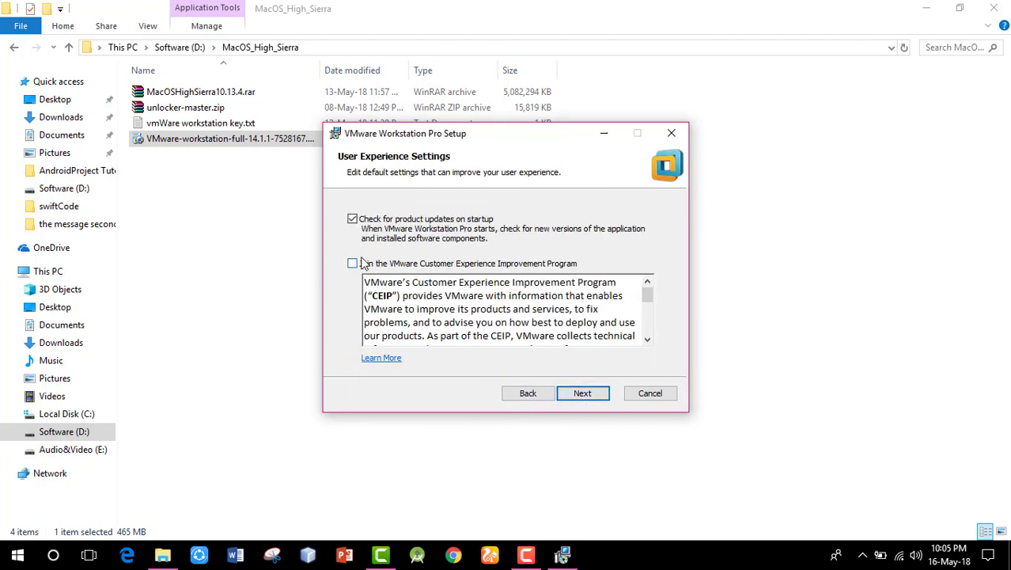
left_click(582, 395)
left_click(582, 395)
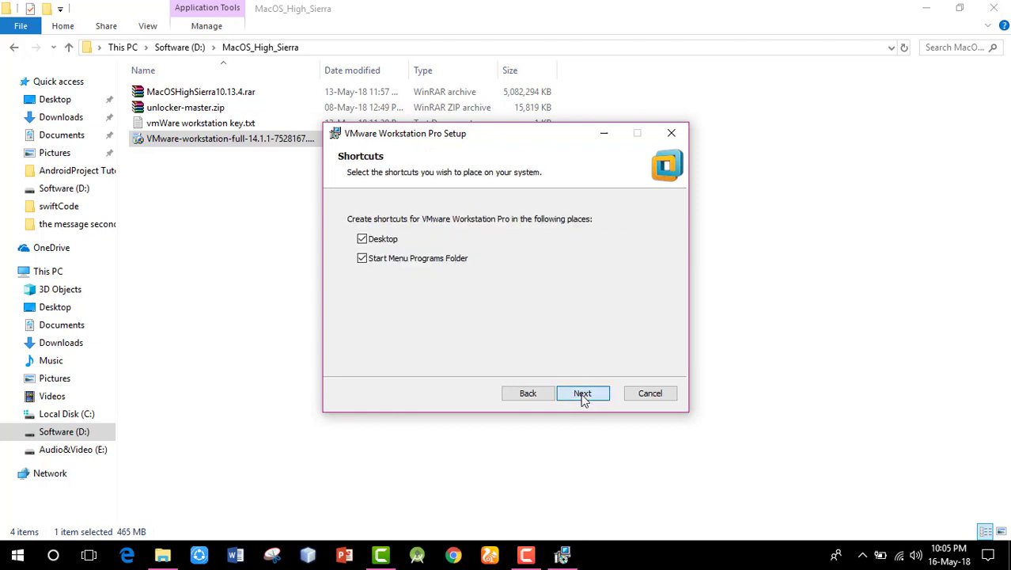
left_click(582, 395)
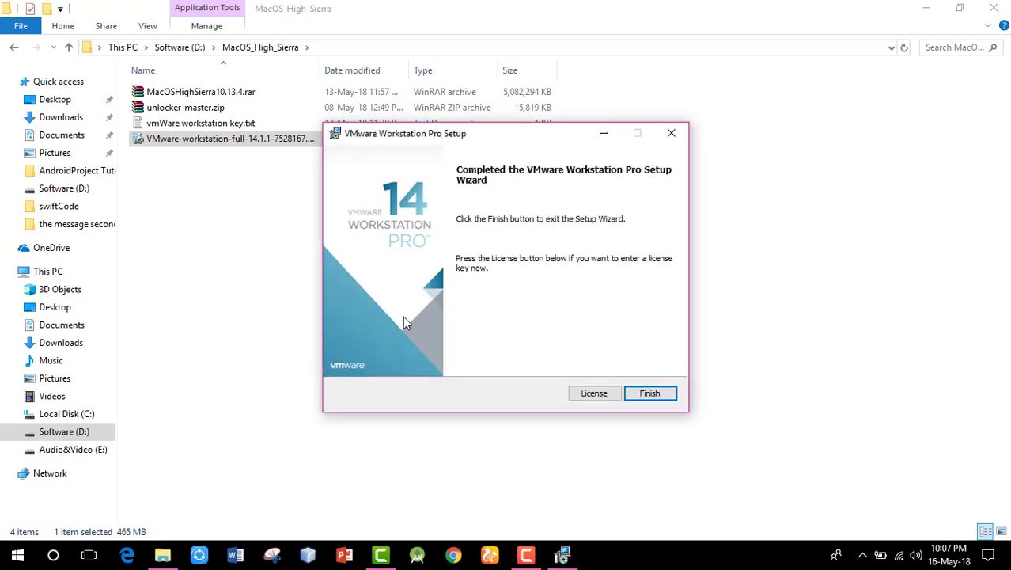
left_click(647, 395)
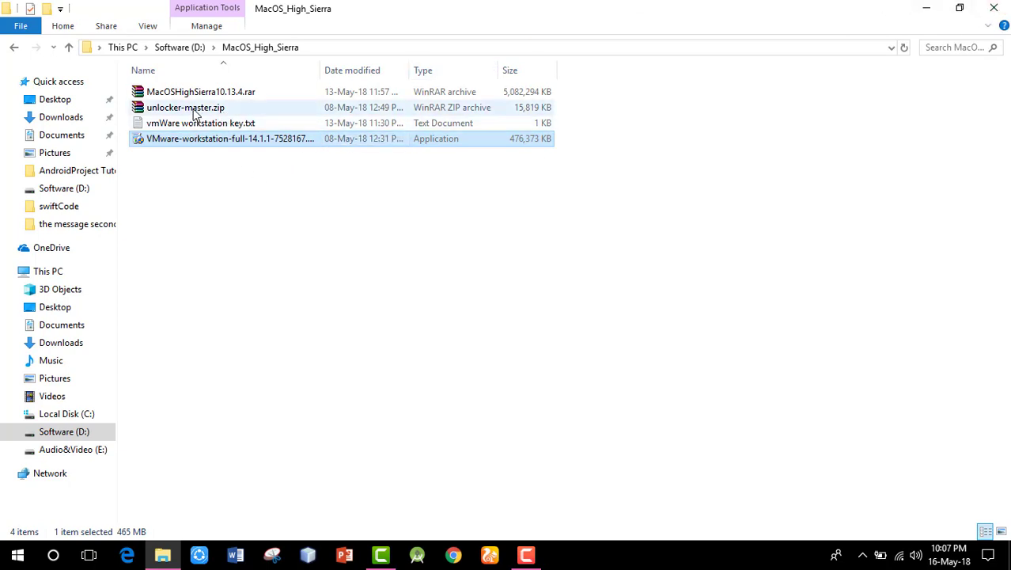
Extract unlocker-master.zip into the MacOS_High_Sierra folder.
left_click(195, 114)
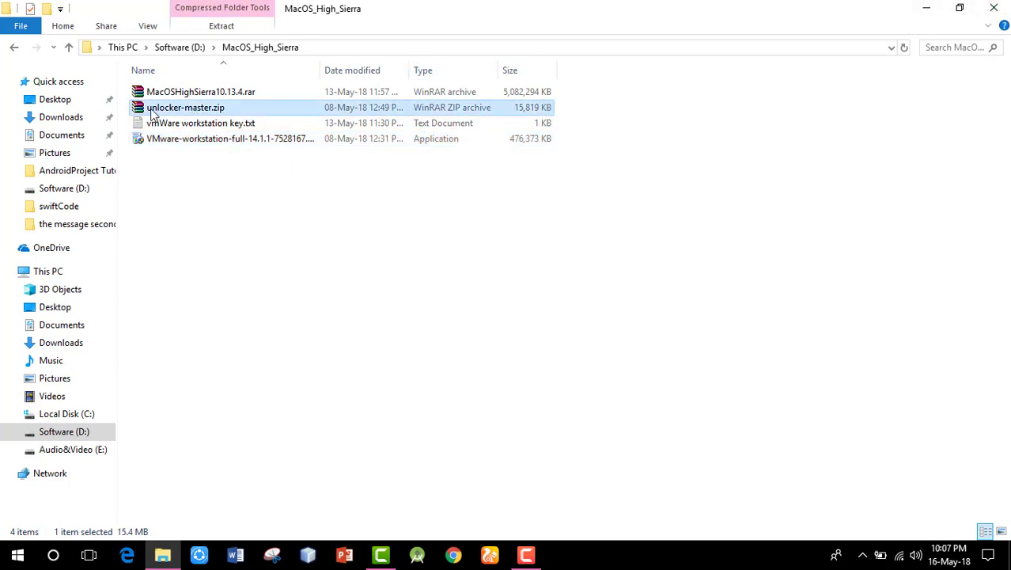
right_click(199, 113)
left_click(260, 208)
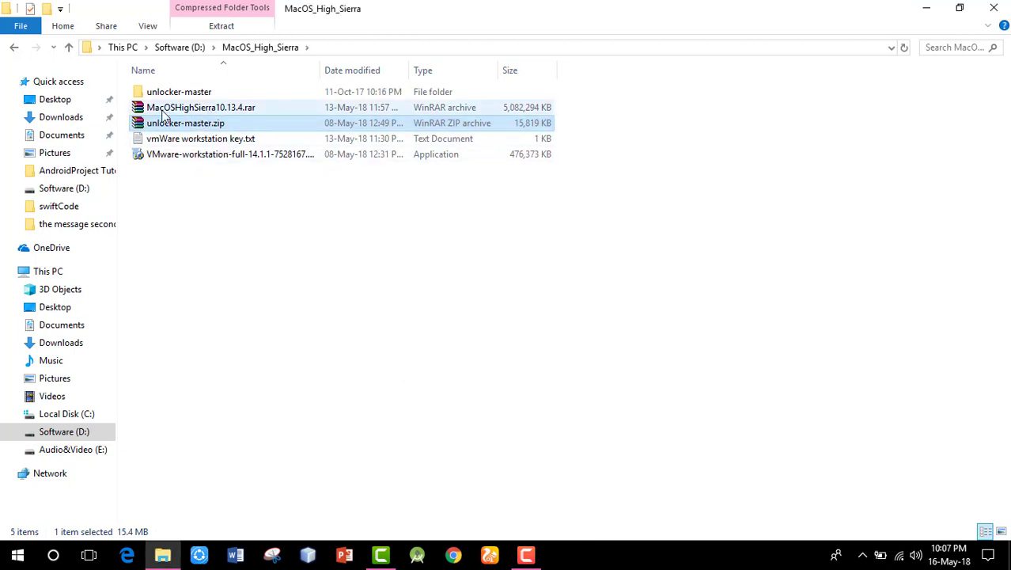
Extract MacOSHighSierra10.13.4.rar directly into the MacOS_High_Sierra folder.
left_click(163, 111)
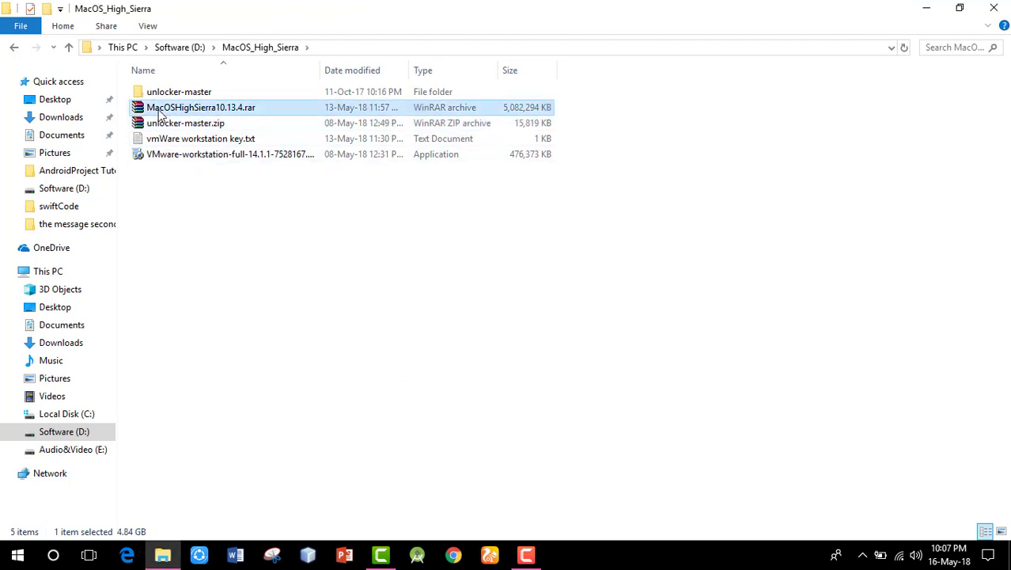
left_click(228, 113)
key("Escape")
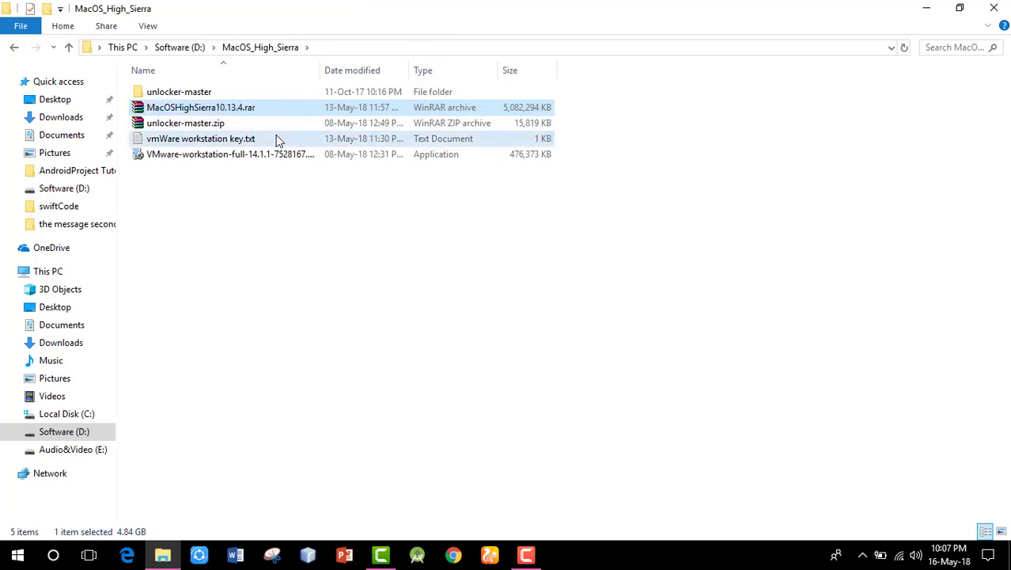
left_click(277, 141)
left_click(243, 112)
right_click(243, 113)
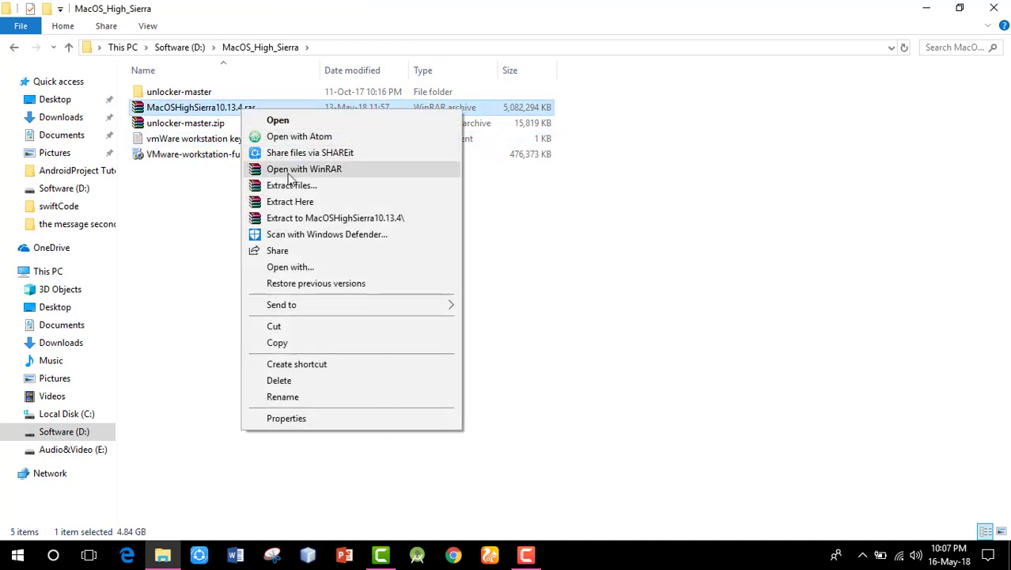
left_click(317, 202)
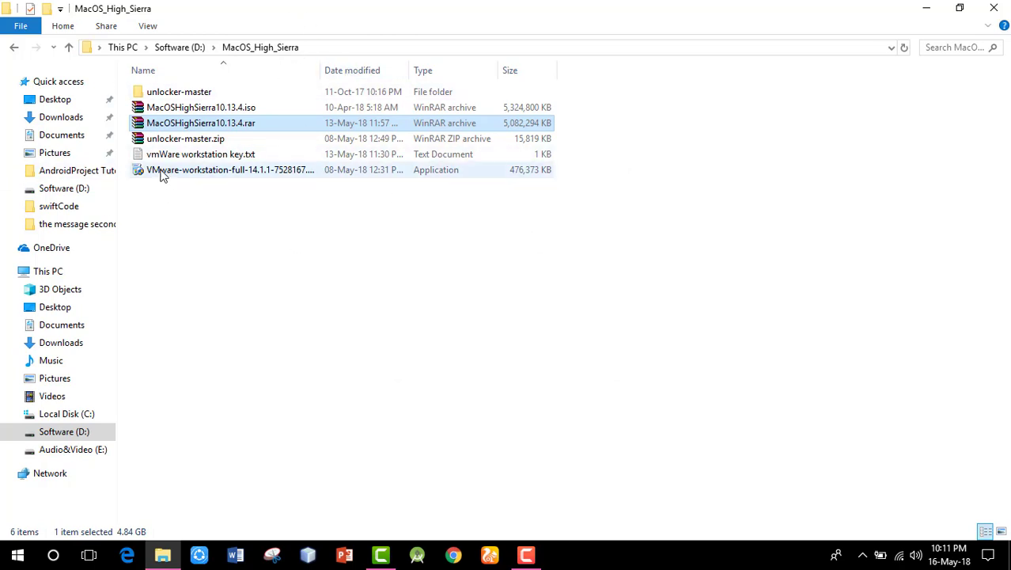
Switch to VMware Workstation, check the guest operating systems offered for a custom virtual machine with the system installed later, and close the program.
left_click(994, 8)
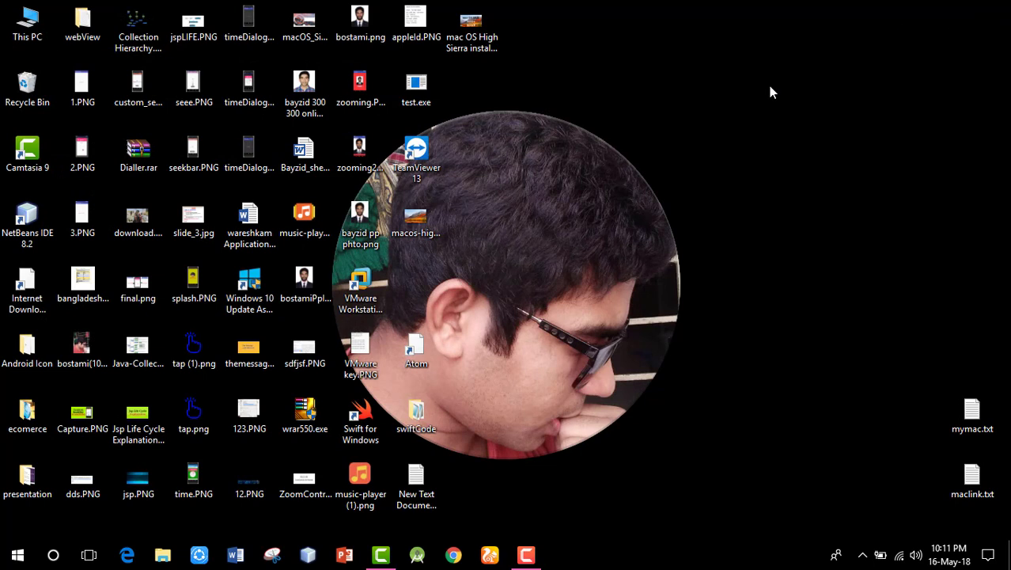
left_click(361, 289)
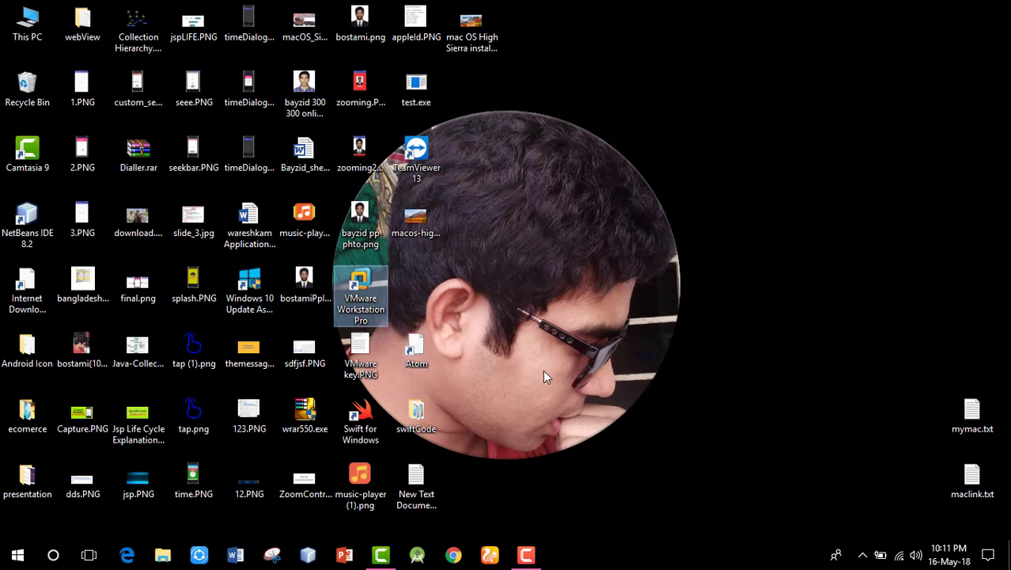
key("Return")
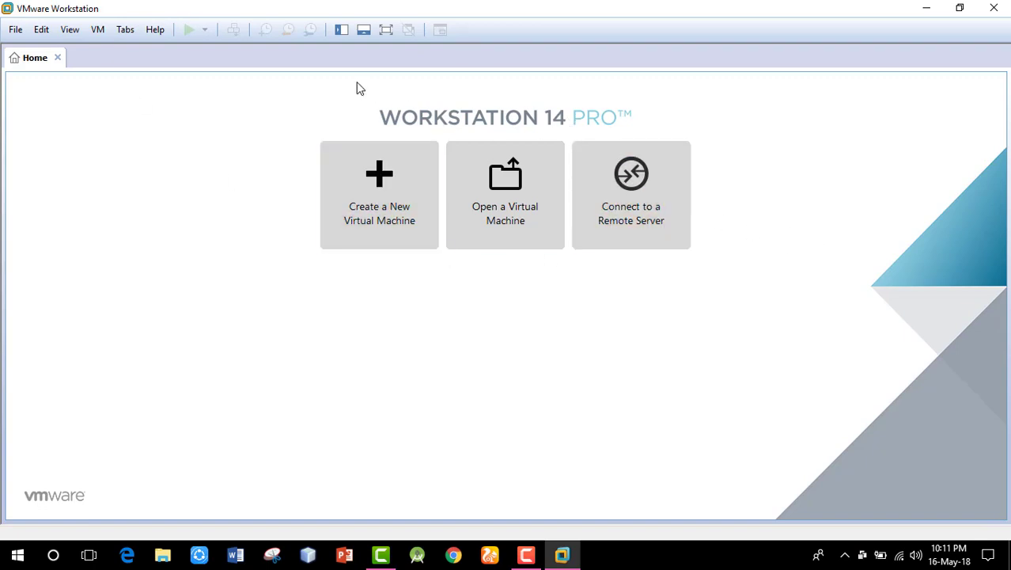
left_click(364, 187)
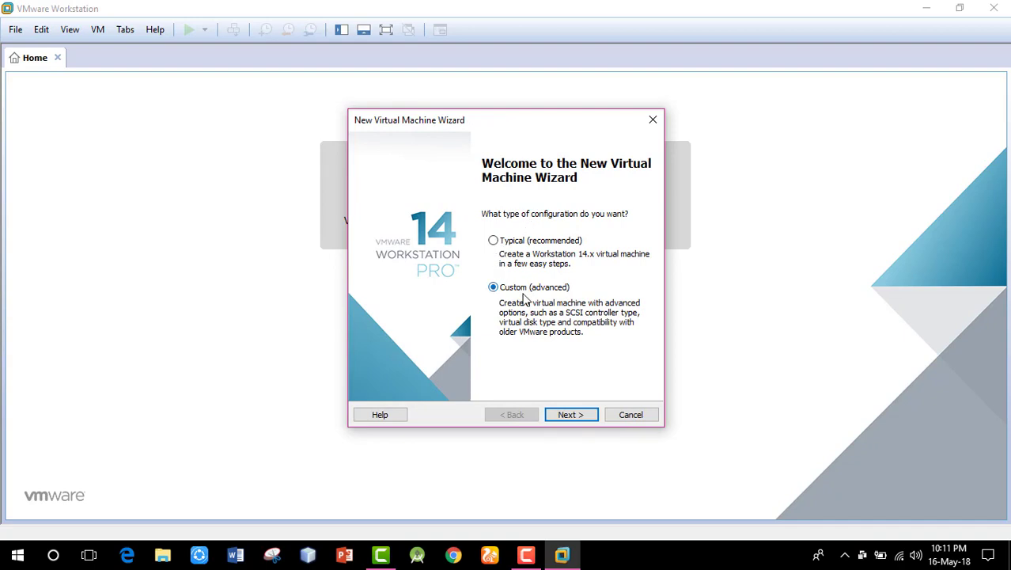
left_click(585, 422)
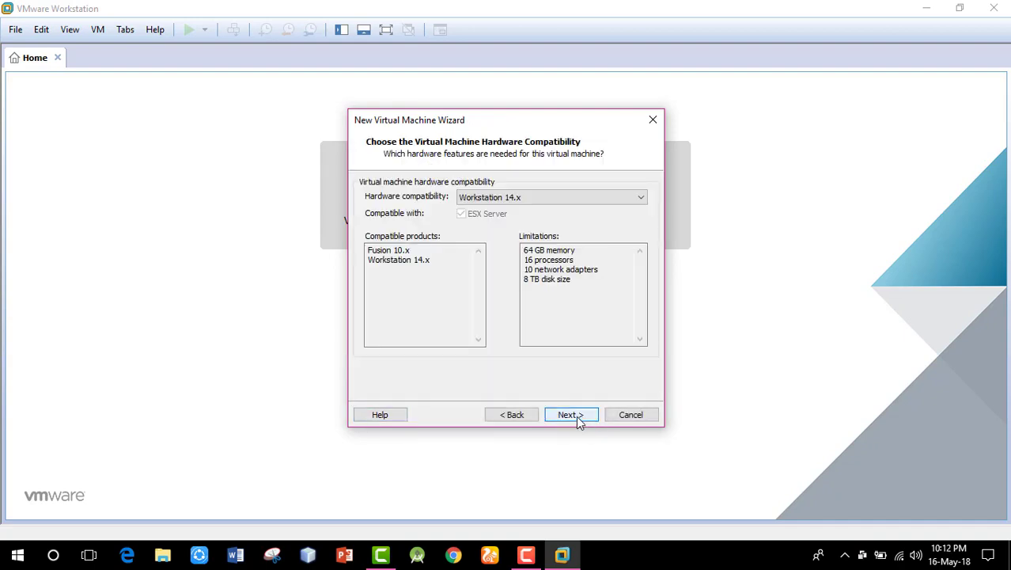
left_click(577, 417)
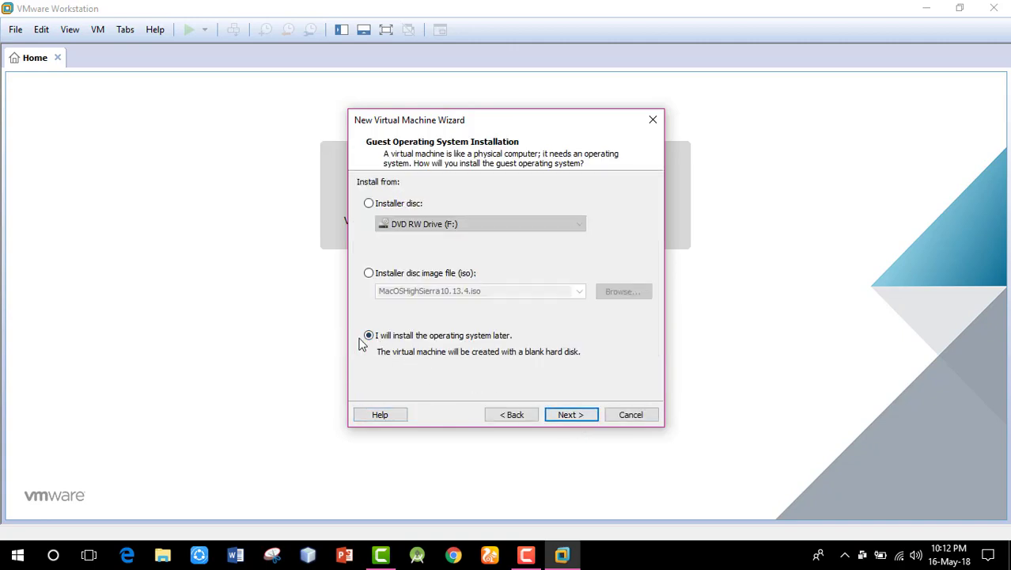
left_click(570, 416)
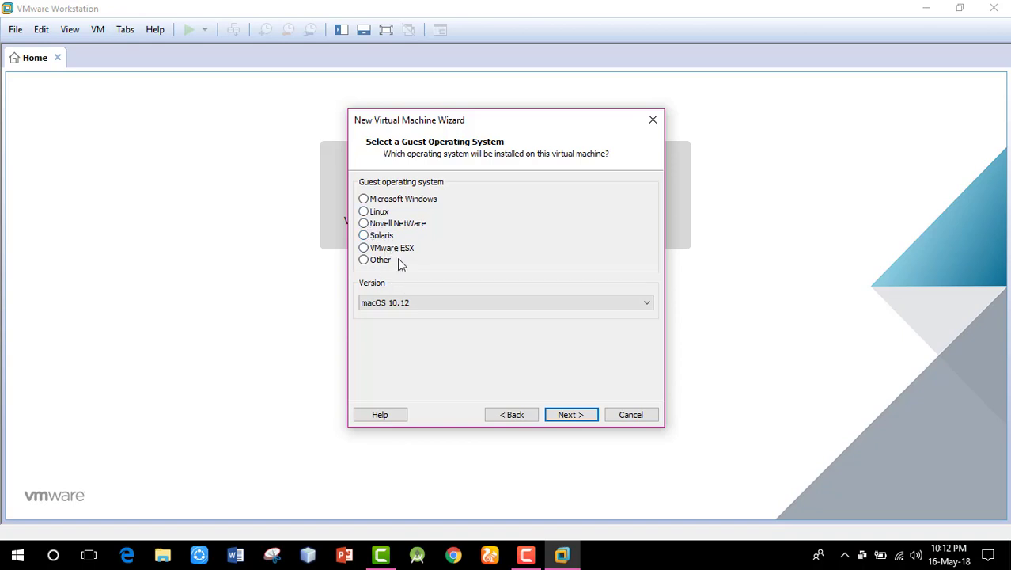
left_click(652, 122)
left_click(994, 8)
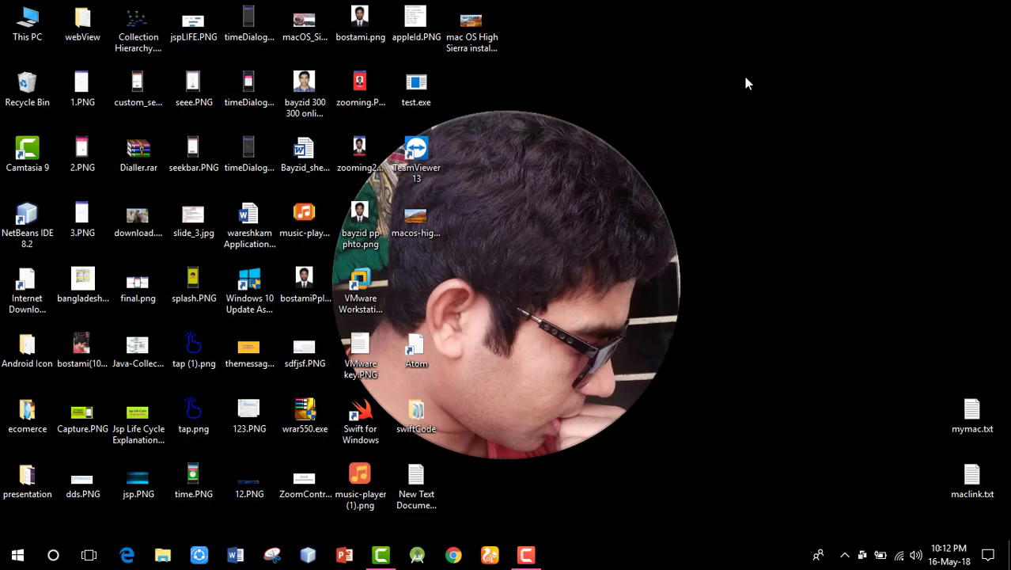
Open the unlocker-master folder inside MacOS_High_Sierra on the Software (D:) drive in File Explorer.
double_click(26, 24)
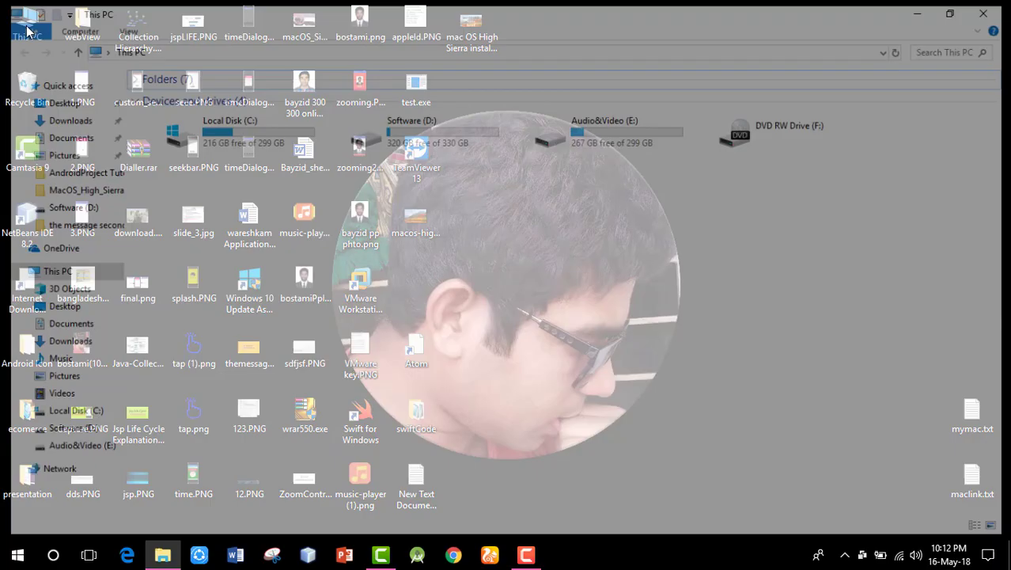
double_click(451, 138)
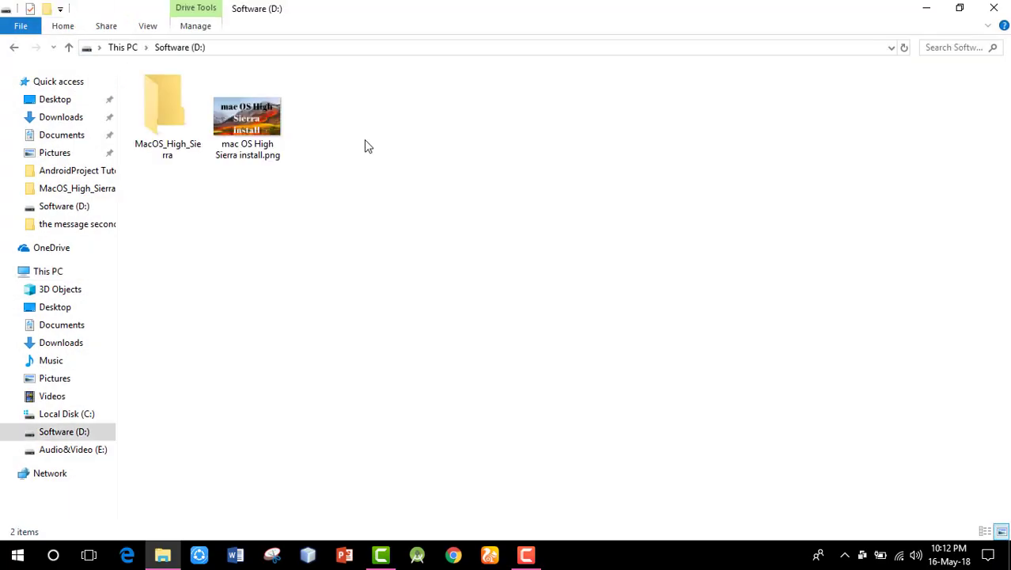
double_click(162, 130)
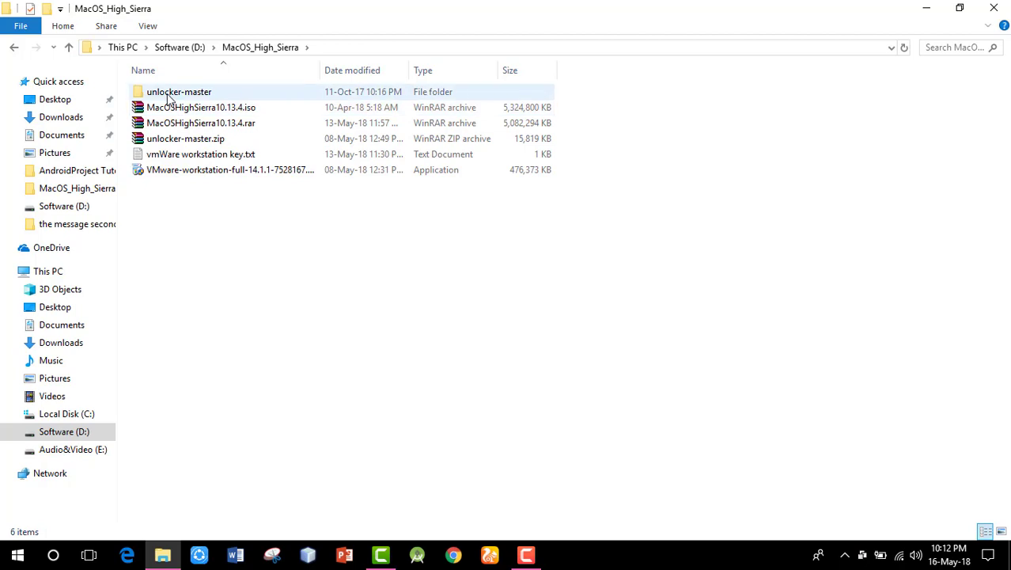
left_click(171, 96)
double_click(198, 98)
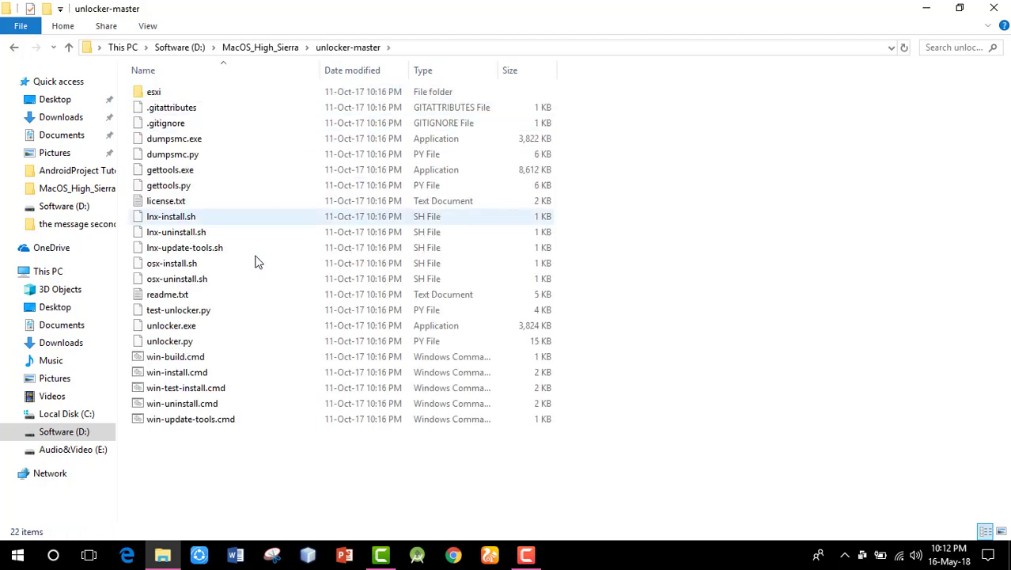
Run the win-install.cmd script from the unlocker-master folder as administrator.
left_click(178, 378)
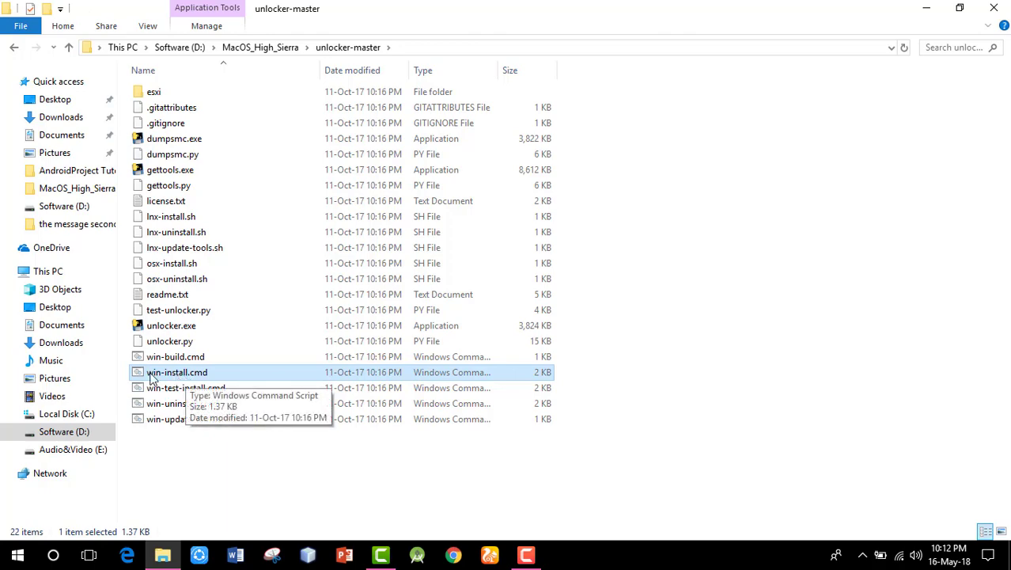
right_click(199, 373)
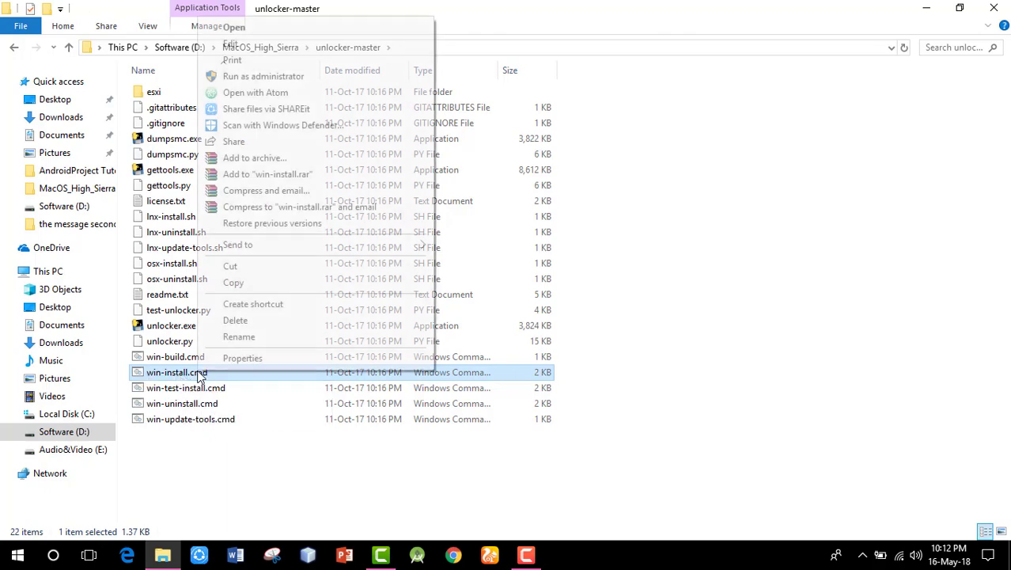
left_click(263, 77)
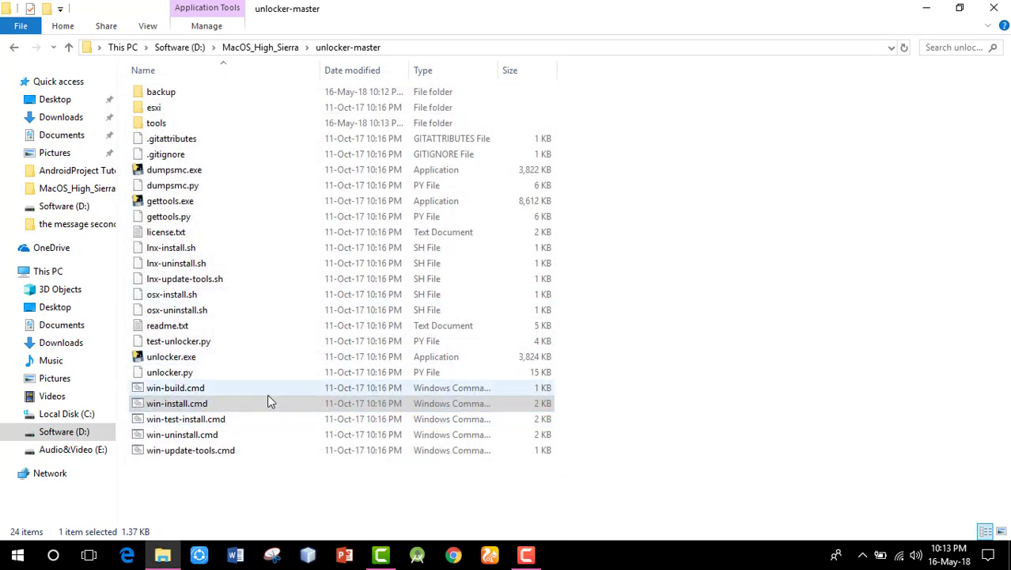
Close File Explorer, switch to VMware Workstation, and start a custom virtual machine with the operating system installed later.
left_click(999, 9)
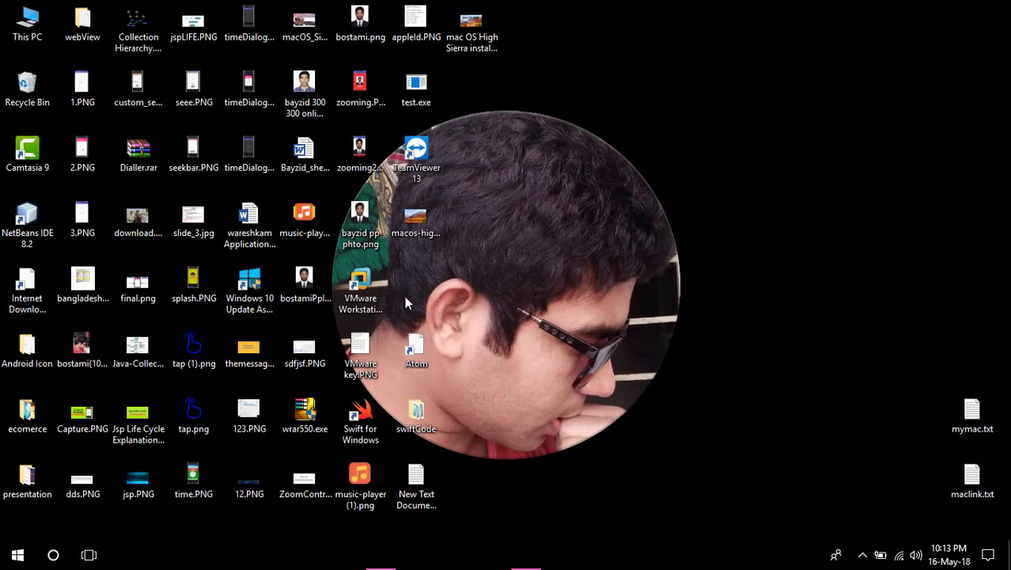
double_click(364, 280)
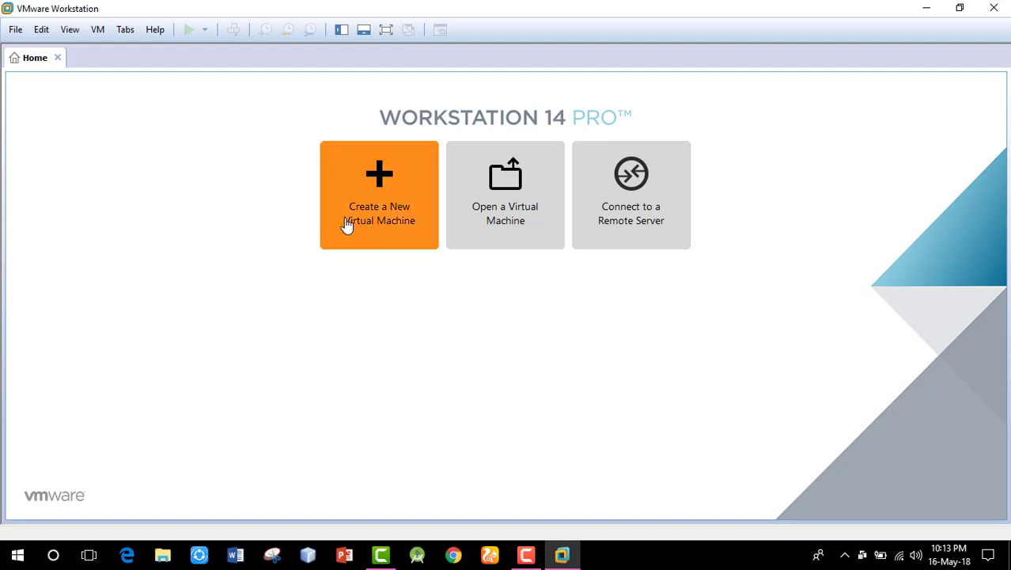
left_click(390, 207)
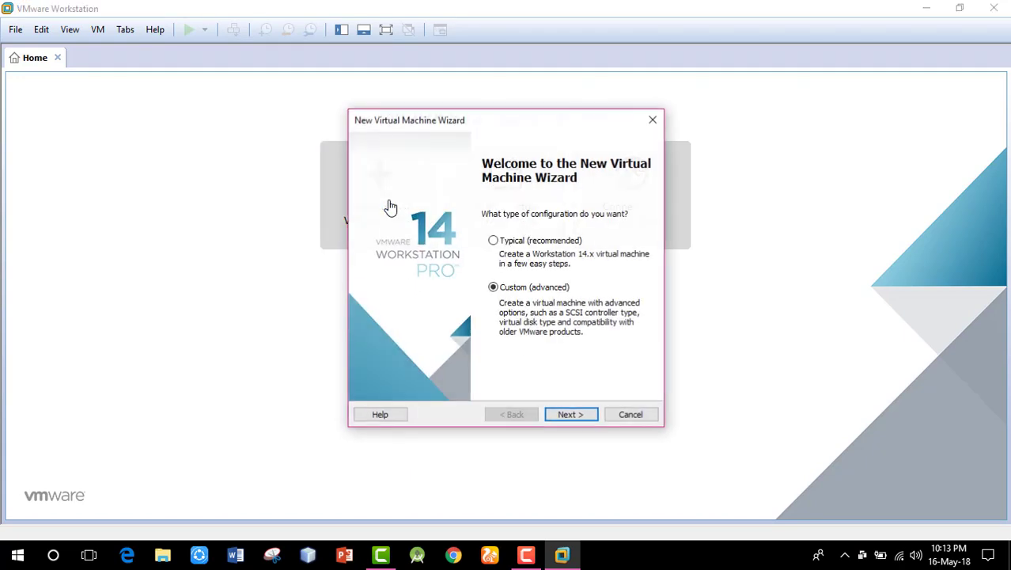
left_click(572, 415)
left_click(571, 415)
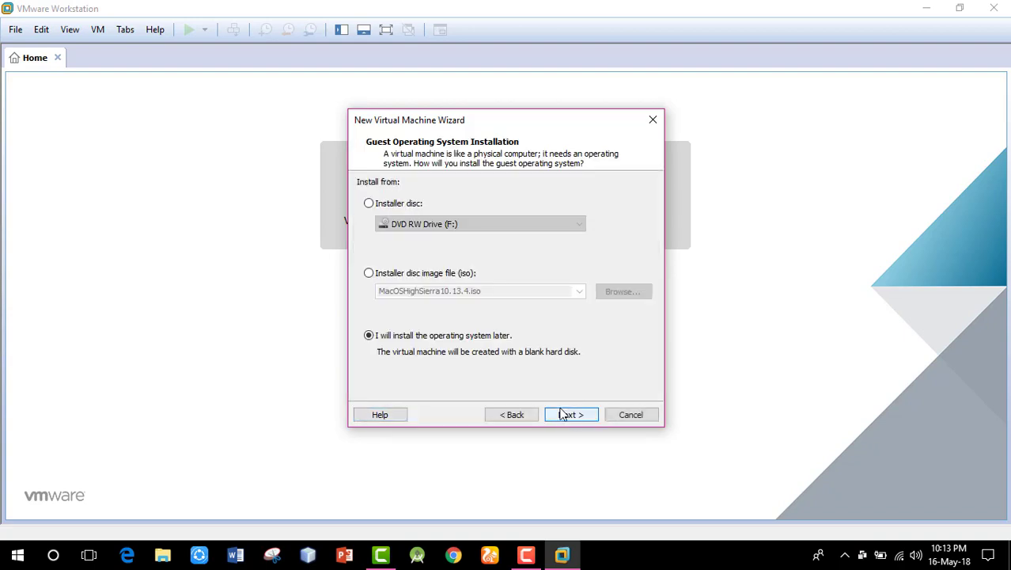
left_click(587, 416)
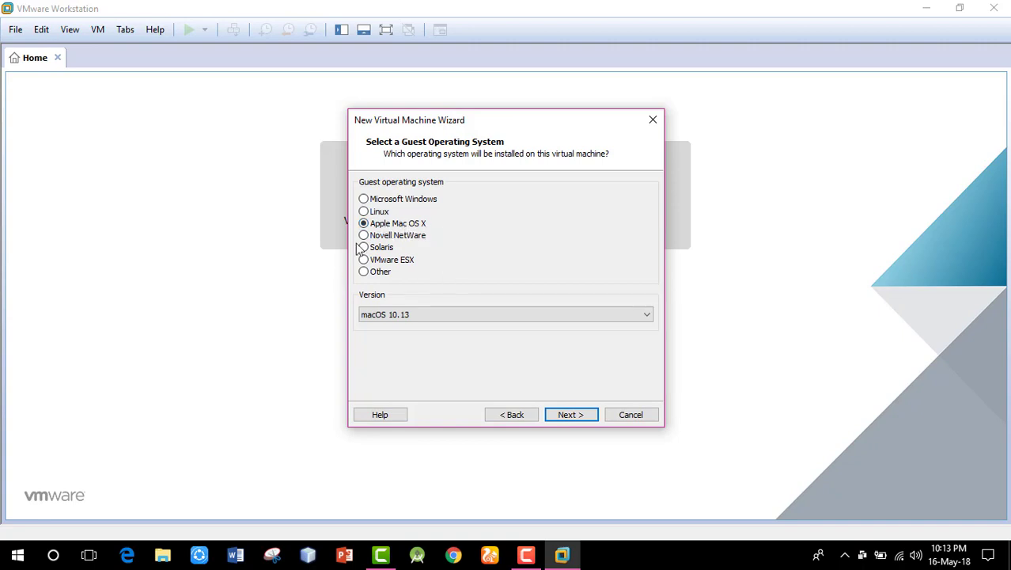
Choose Apple Mac OS X, version macOS 10.13, as the guest operating system.
left_click(406, 322)
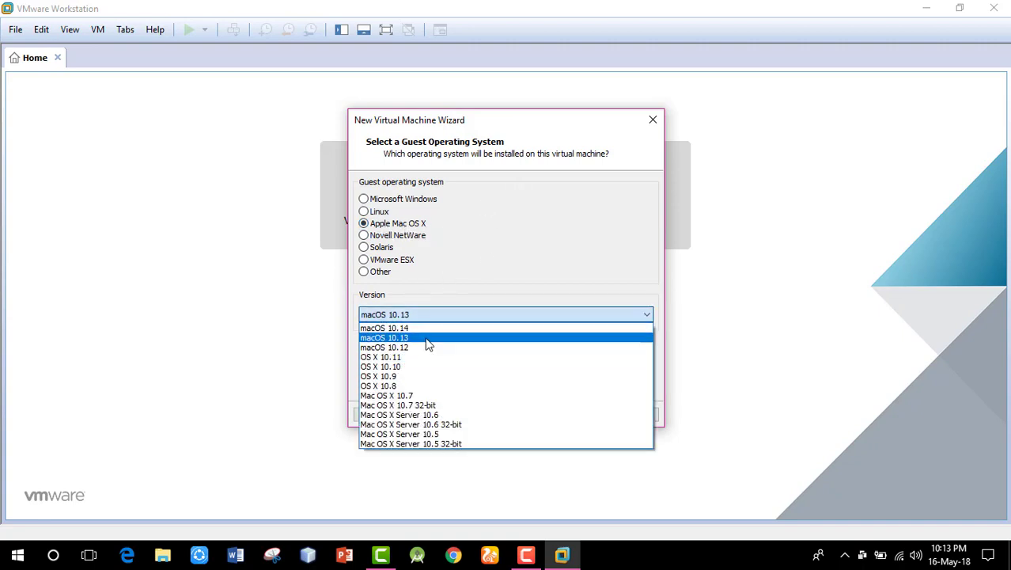
left_click(422, 343)
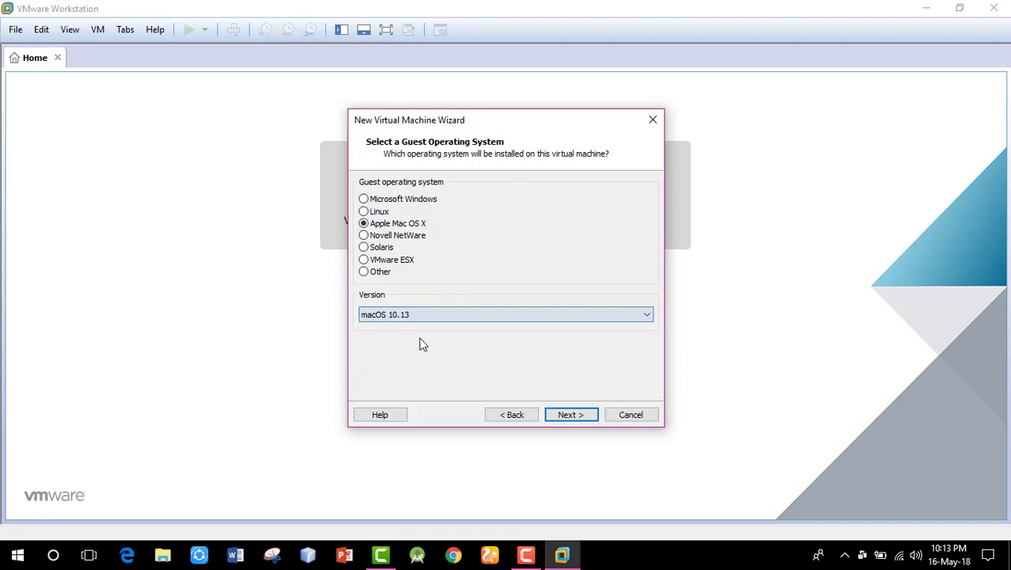
left_click(571, 416)
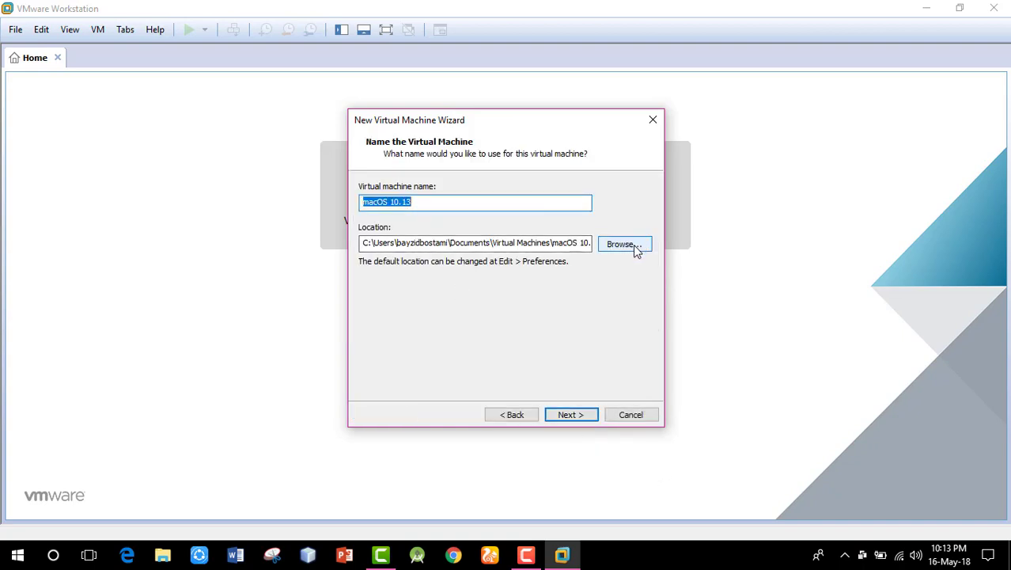
Set the virtual machine's location to the MacOS_High_Sierra folder on the Software (D:) drive.
left_click(633, 246)
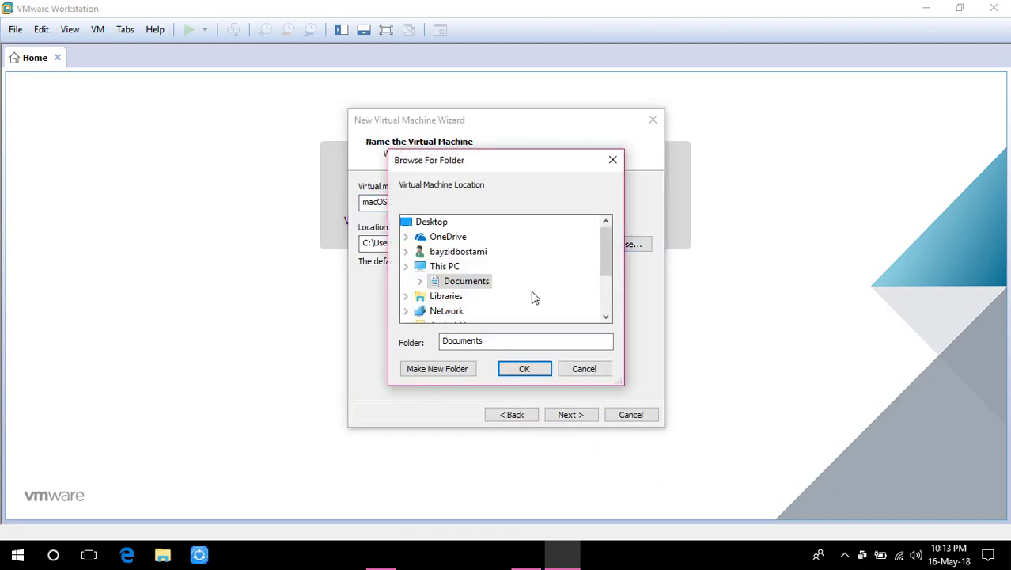
scroll(497, 286, "down", 1)
scroll(501, 293, "down", 2)
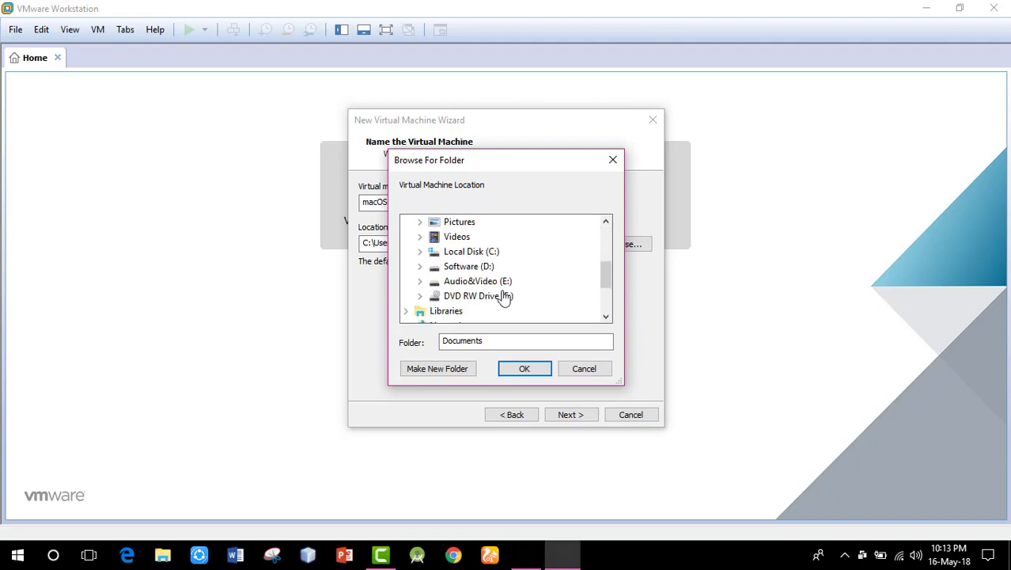
left_click(469, 267)
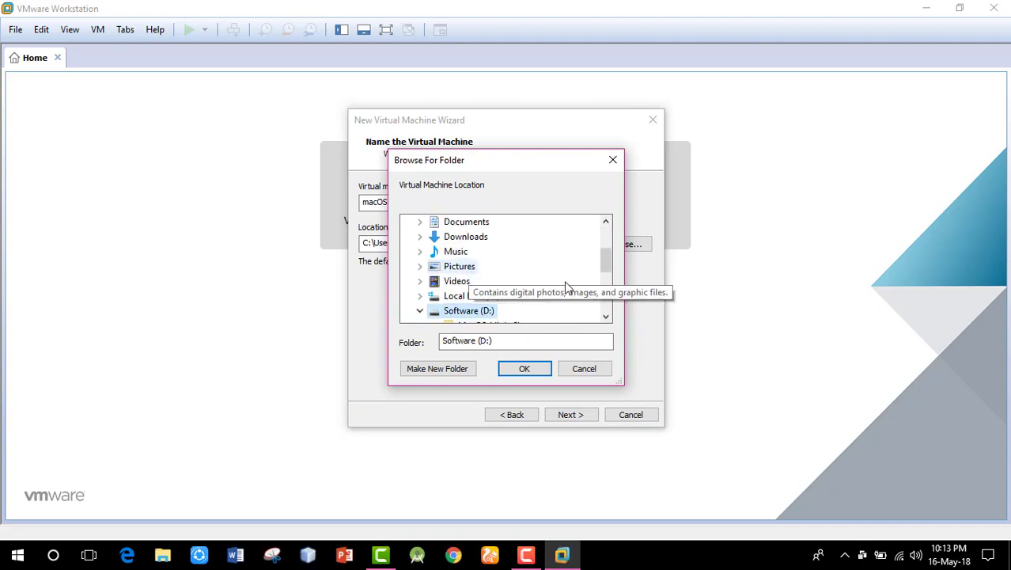
left_click(463, 314)
left_click(486, 283)
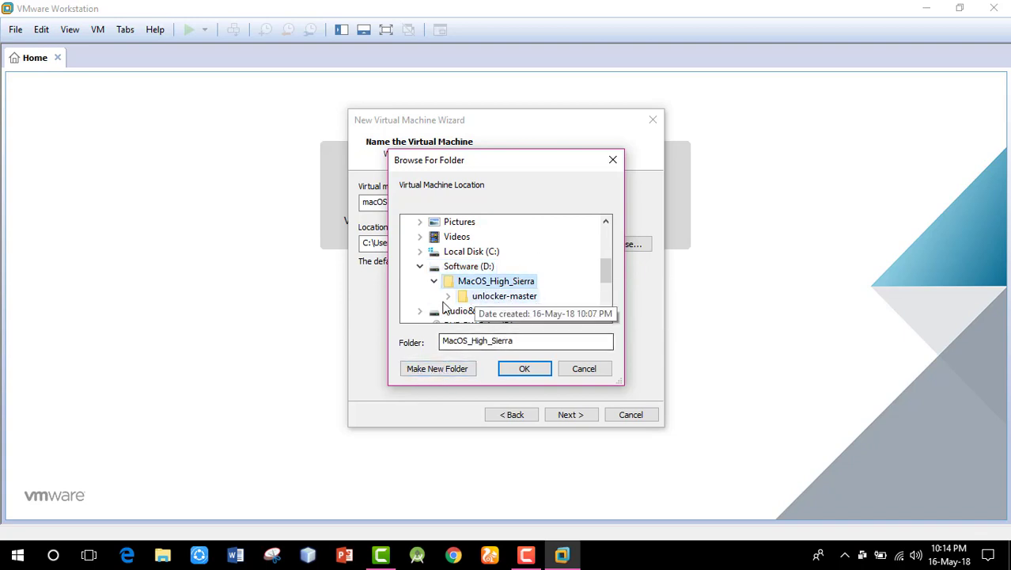
left_click(534, 370)
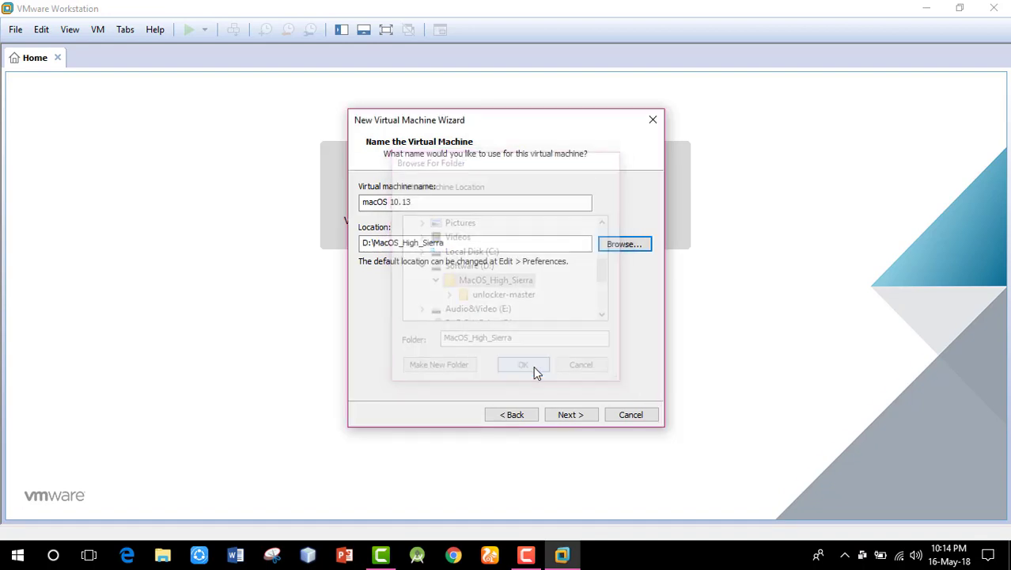
Name the virtual machine MacOS_High_Sierra, copying the folder name from its location, and continue to the processor configuration.
left_click_drag(476, 244, 376, 243)
key("ctrl+c")
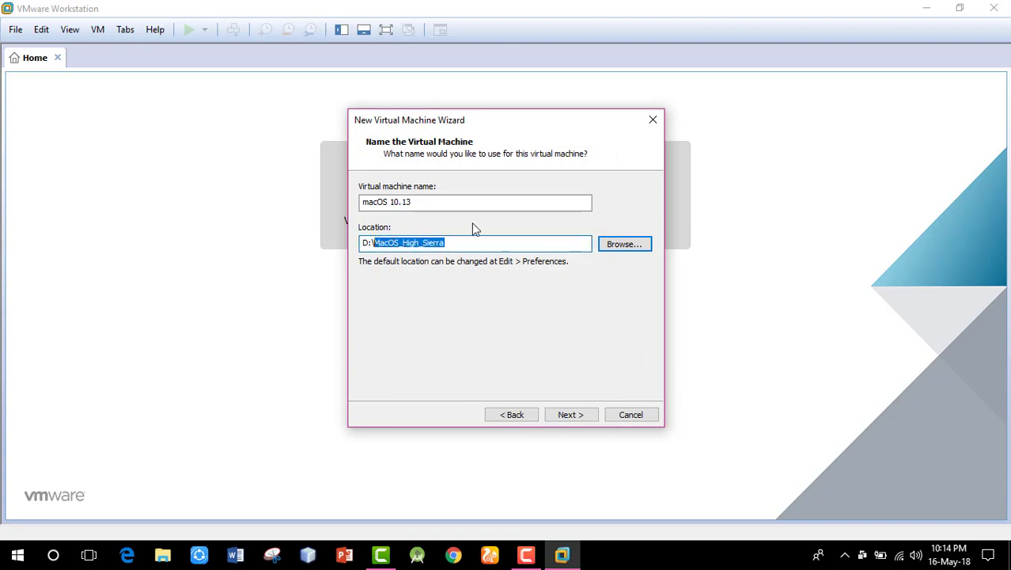
left_click_drag(433, 203, 292, 201)
key("ctrl+v")
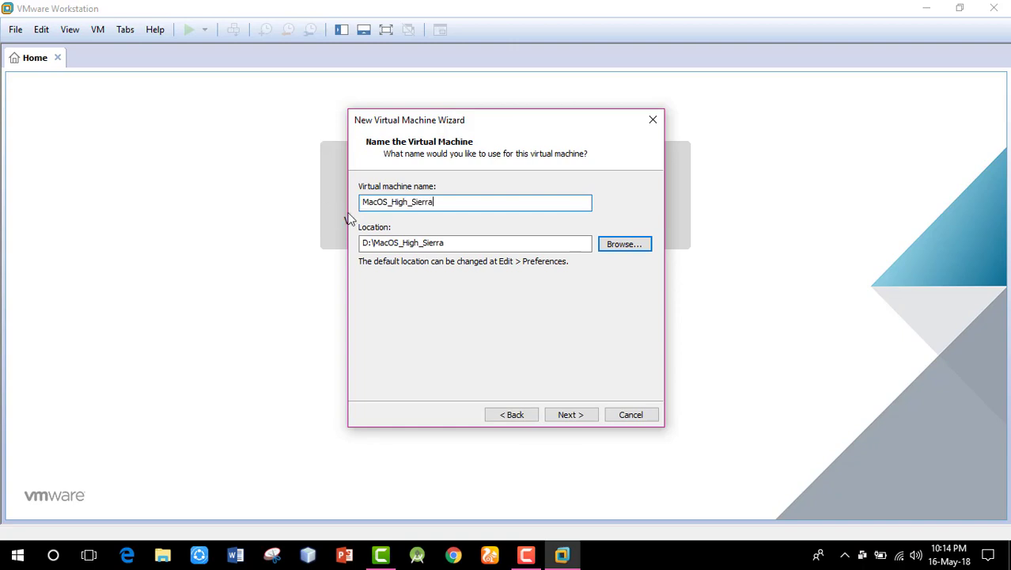
left_click(572, 414)
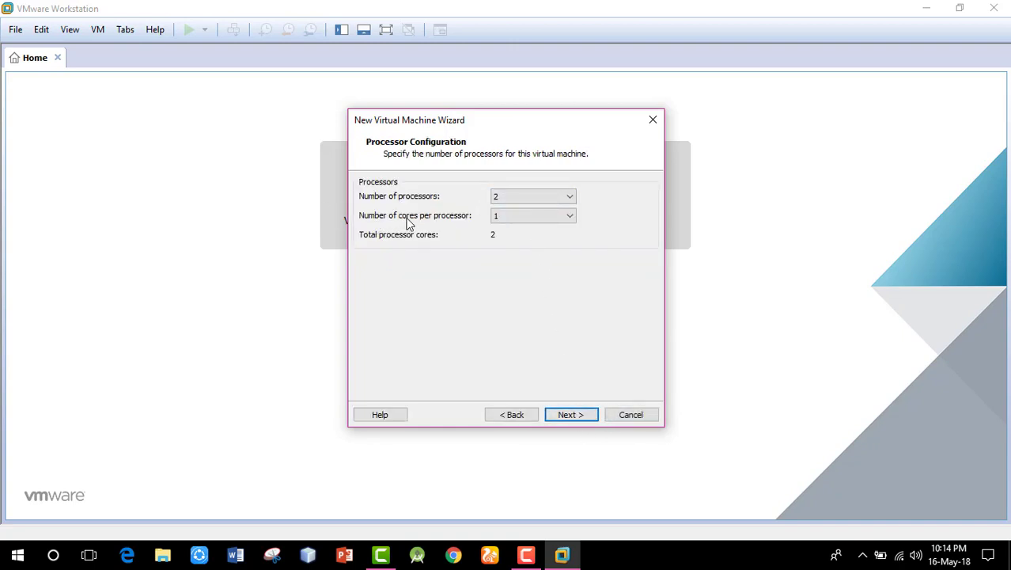
Give the virtual machine 2 processors with 2 cores each and 4096 MB of memory.
left_click(546, 222)
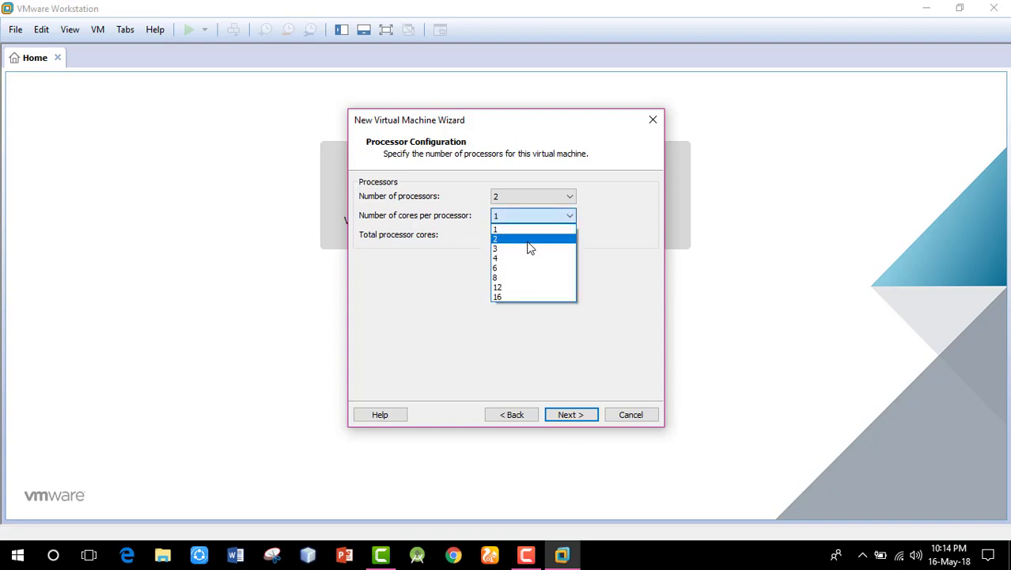
left_click(529, 246)
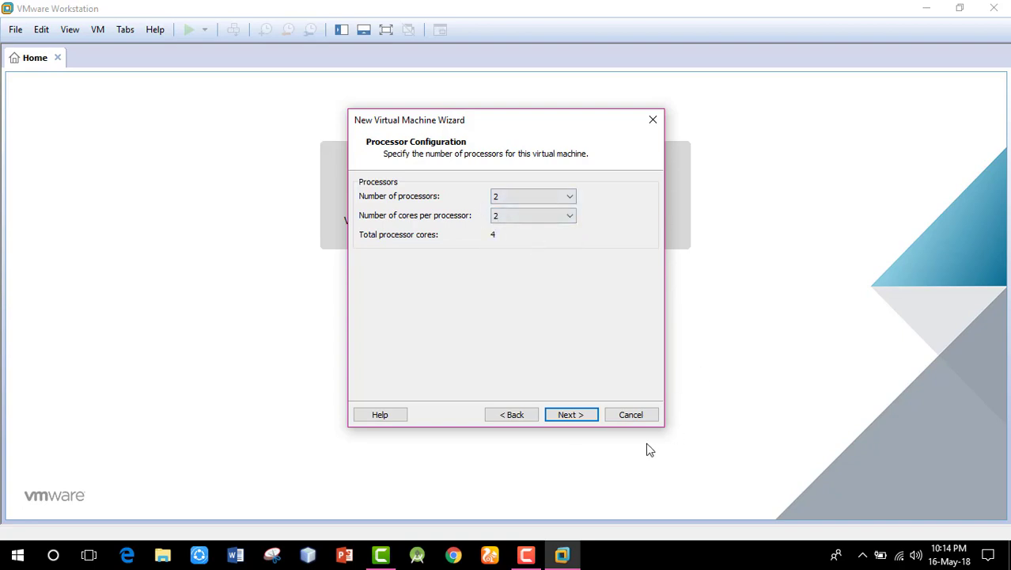
left_click(569, 415)
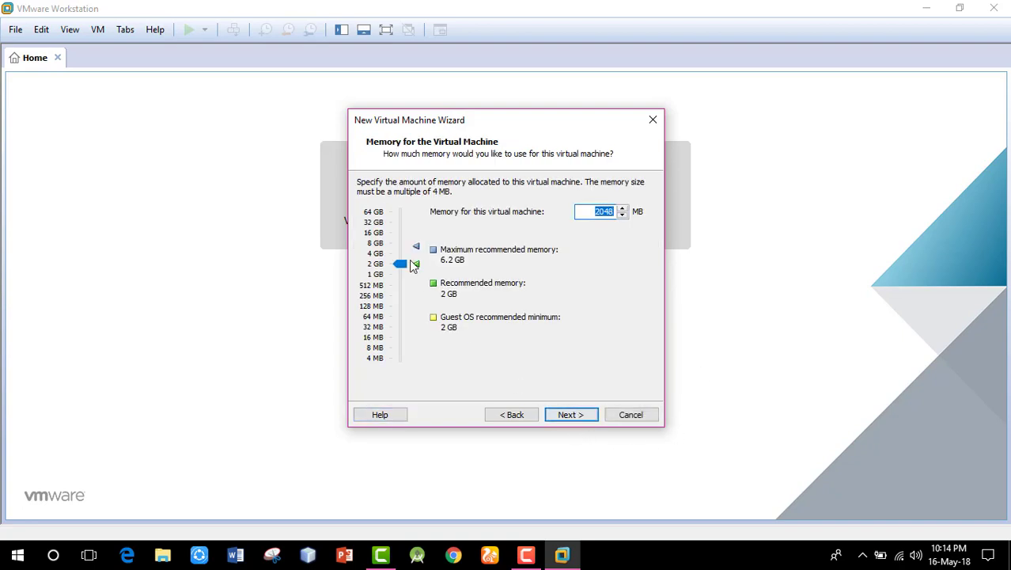
left_click(382, 255)
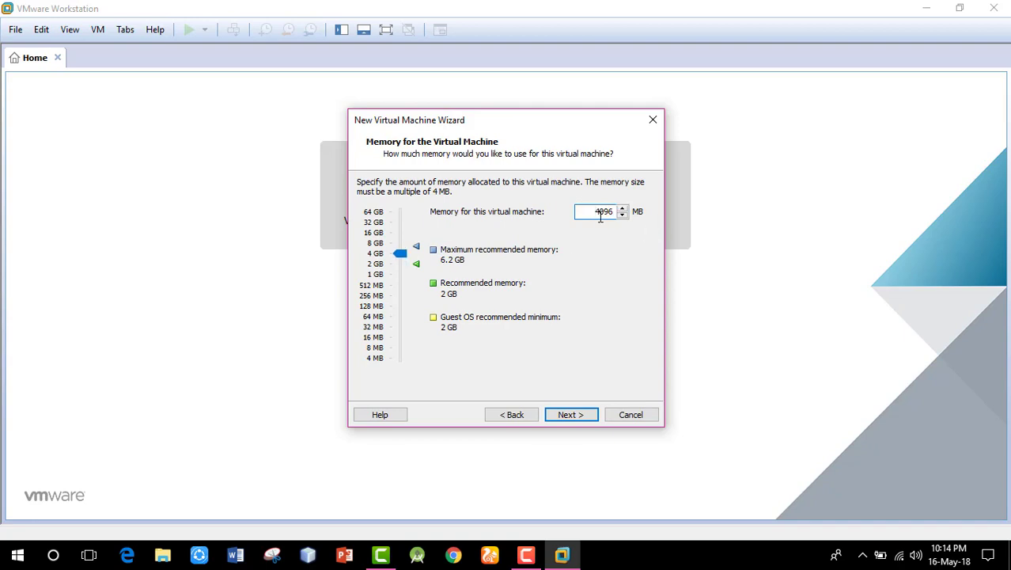
left_click(569, 416)
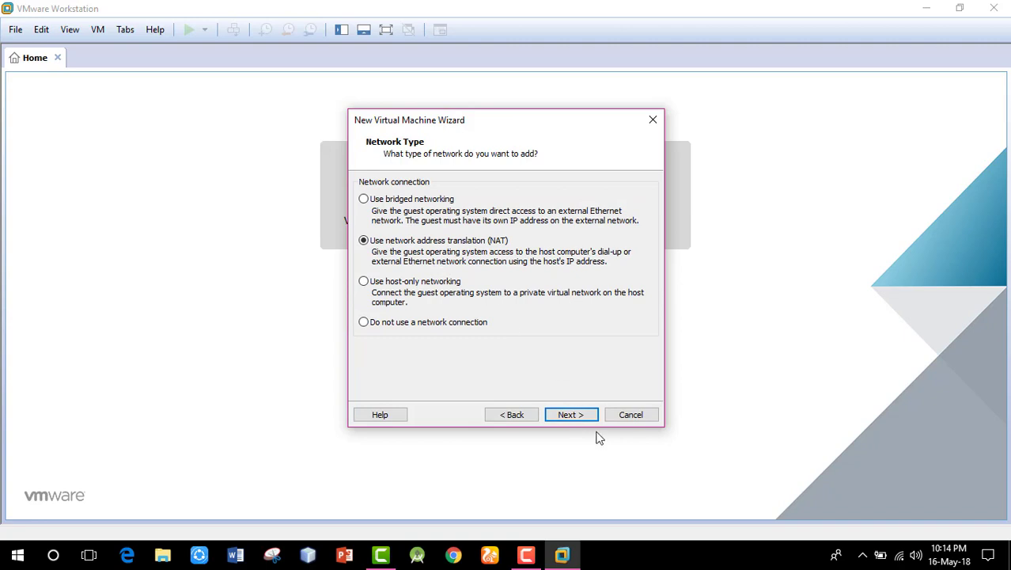
Keep NAT networking, the recommended LSI Logic controller and the SATA disk type for the virtual machine.
left_click(577, 415)
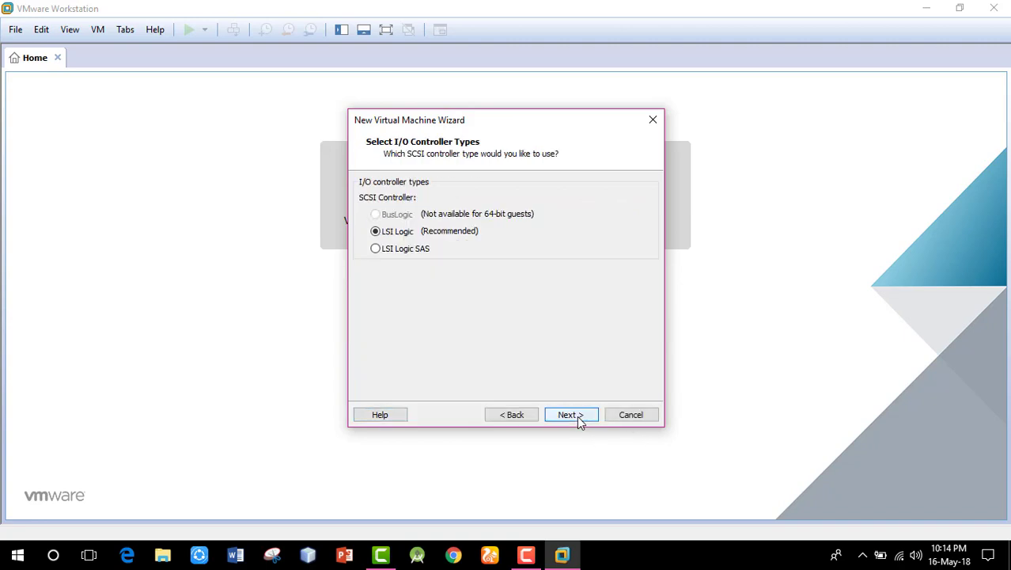
left_click(577, 415)
left_click(577, 416)
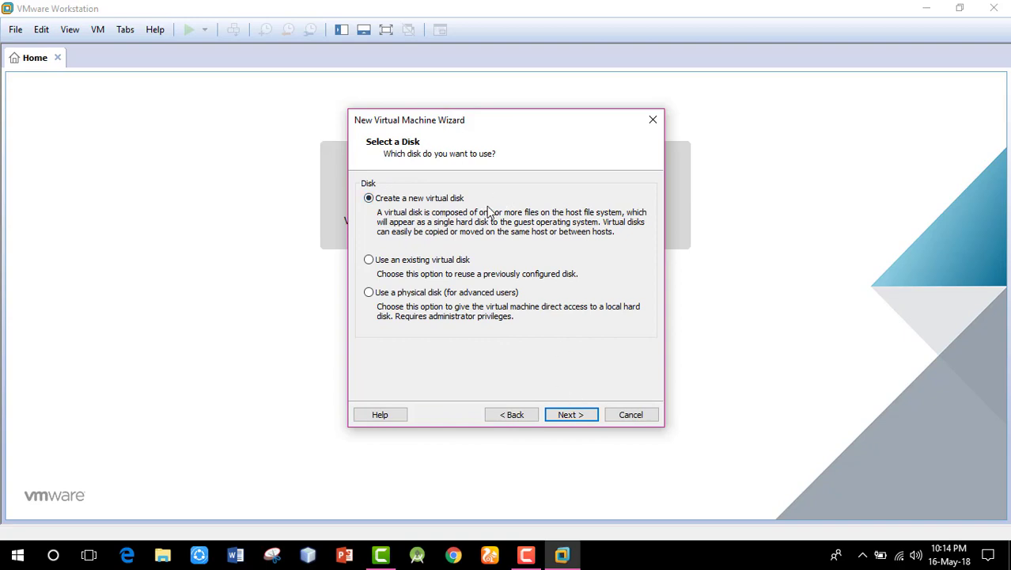
Create a new 40 GB virtual disk stored as the single file MacOS_High_Sierra.vmdk, without allocating all disk space now.
left_click(574, 417)
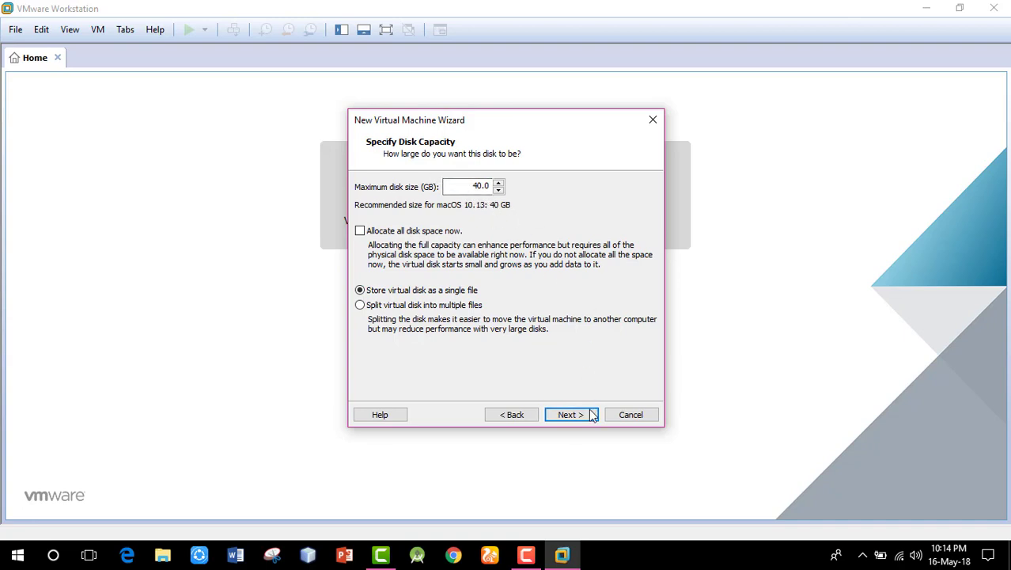
left_click(566, 416)
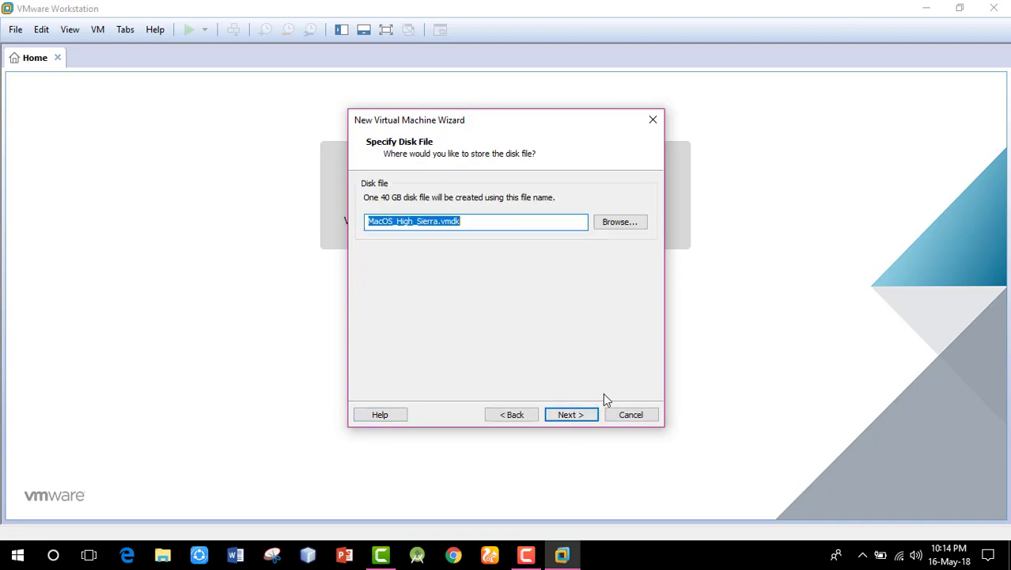
left_click(580, 418)
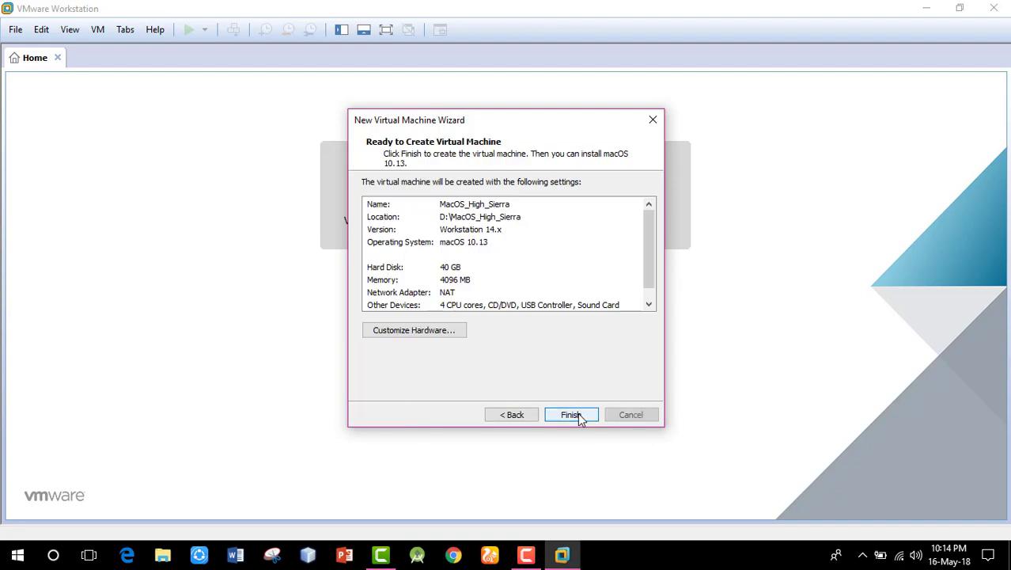
Customize the virtual machine's hardware to virtualize Intel VT-x/EPT or AMD-V/RVI in the processor settings.
left_click(424, 334)
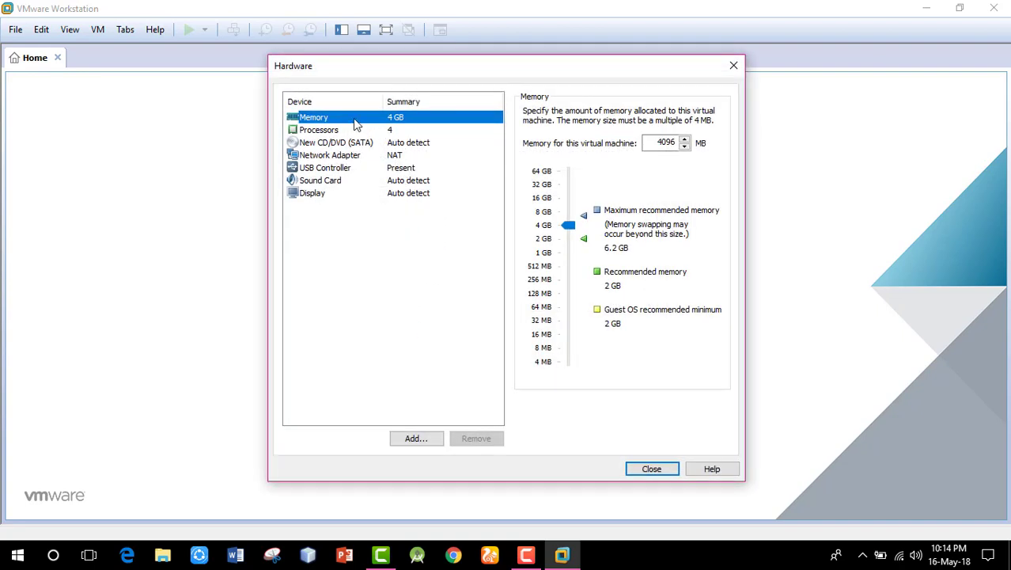
left_click(373, 132)
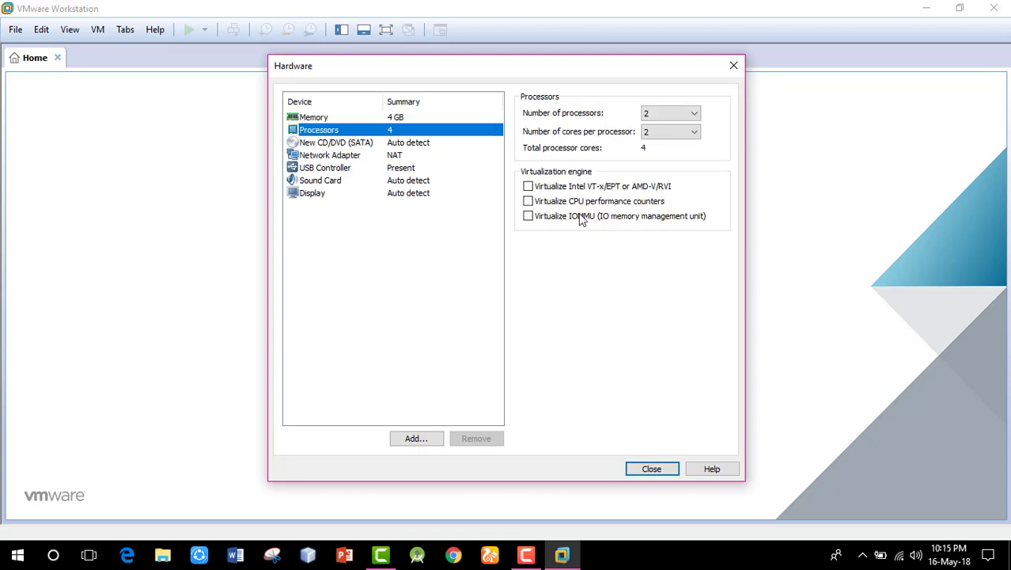
left_click(529, 187)
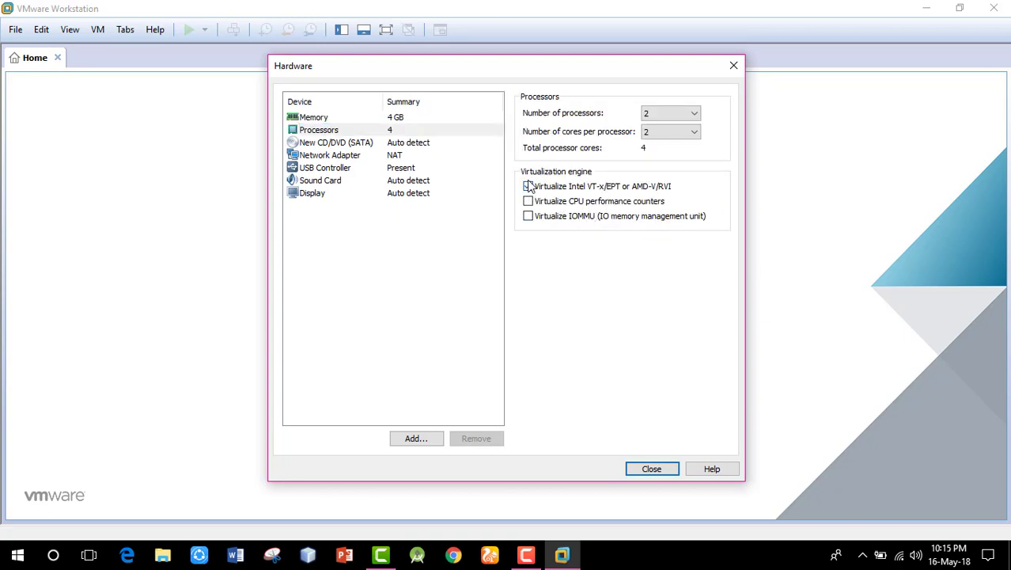
Attach MacOSHighSierra10.13.4.iso from D:\MacOS_High_Sierra to the CD/DVD (SATA) device and finish creating the virtual machine.
left_click(331, 144)
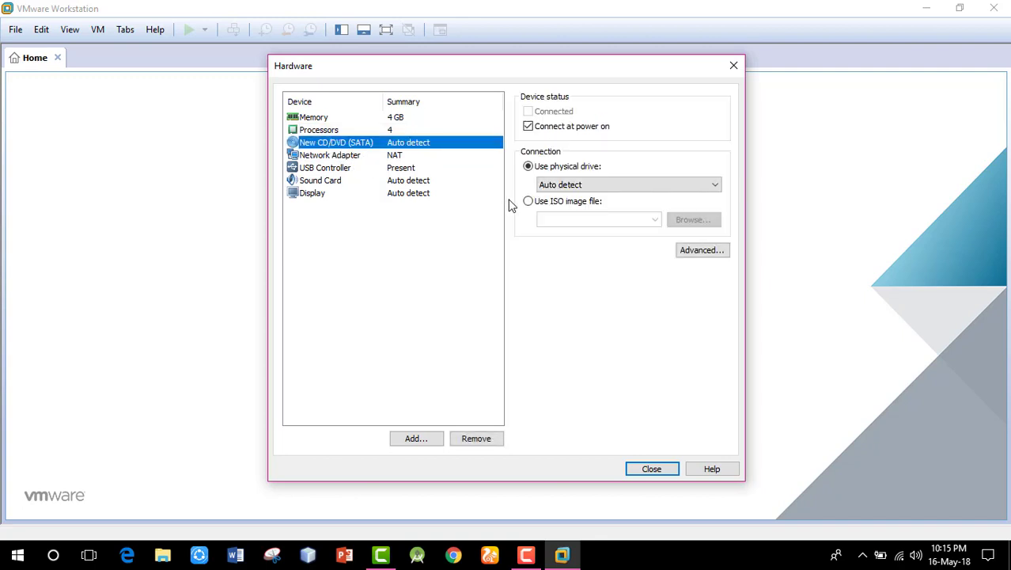
left_click(529, 202)
left_click(692, 226)
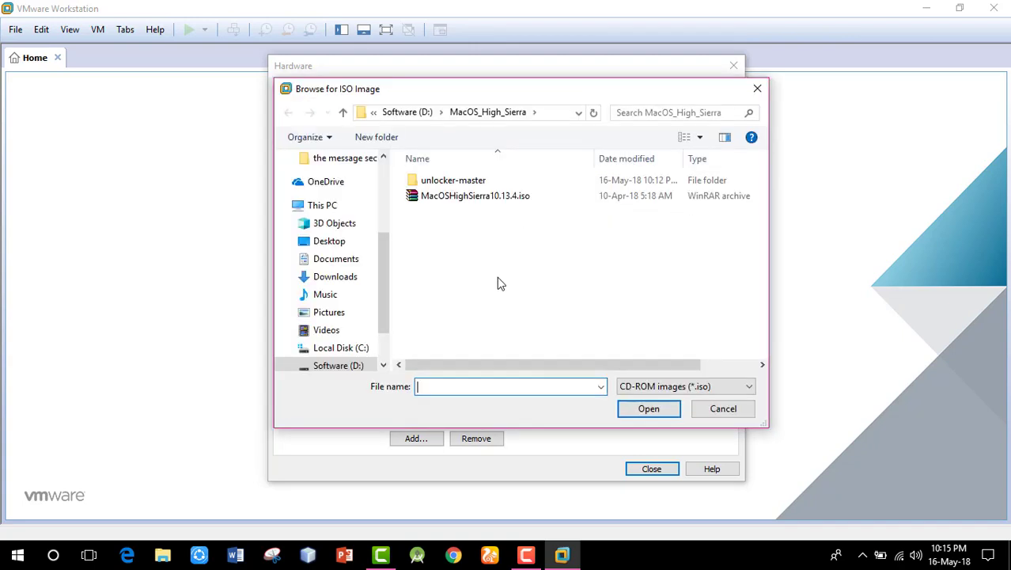
left_click(348, 364)
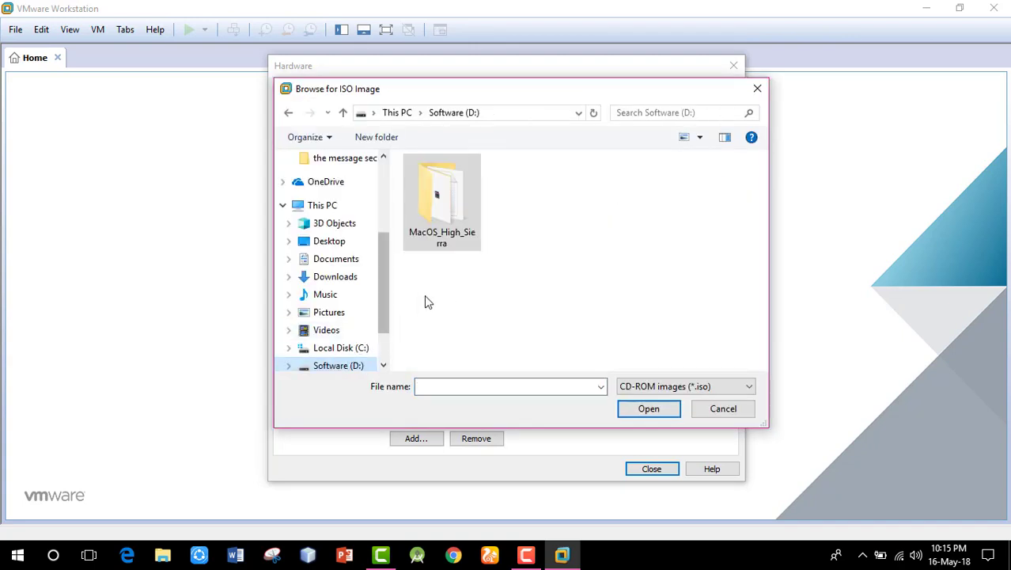
double_click(447, 226)
left_click(487, 198)
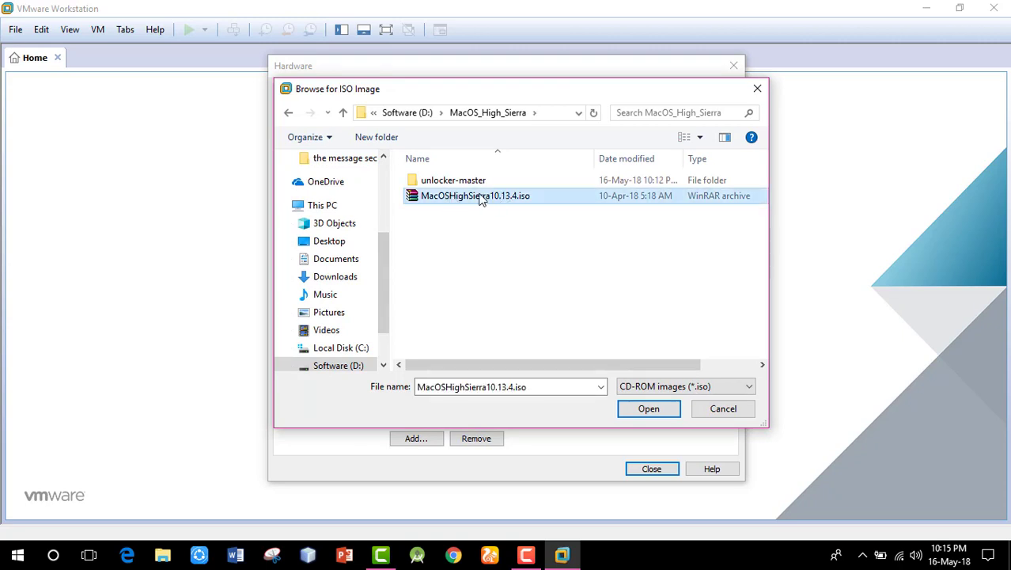
left_click(648, 408)
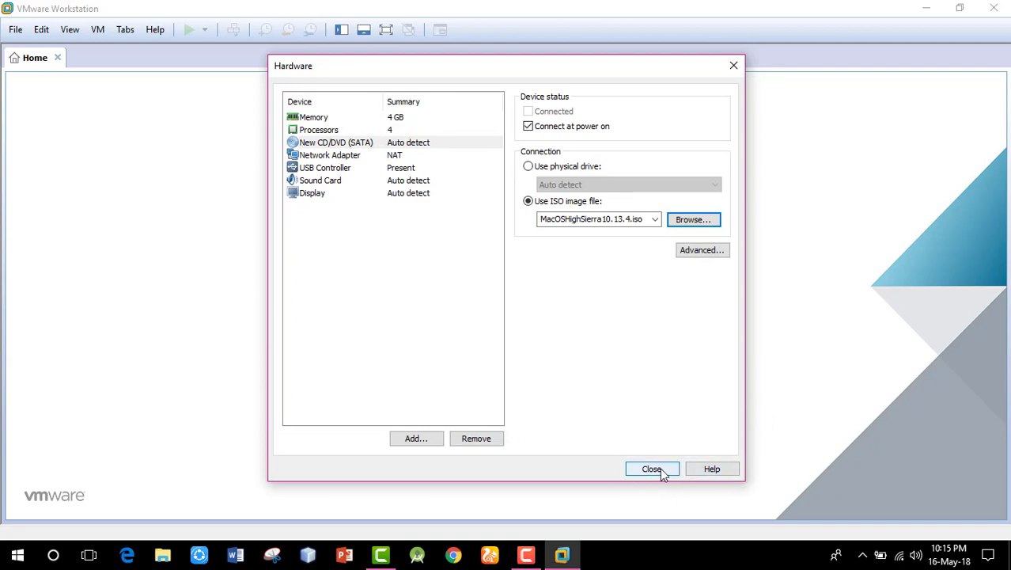
left_click(658, 472)
left_click(574, 416)
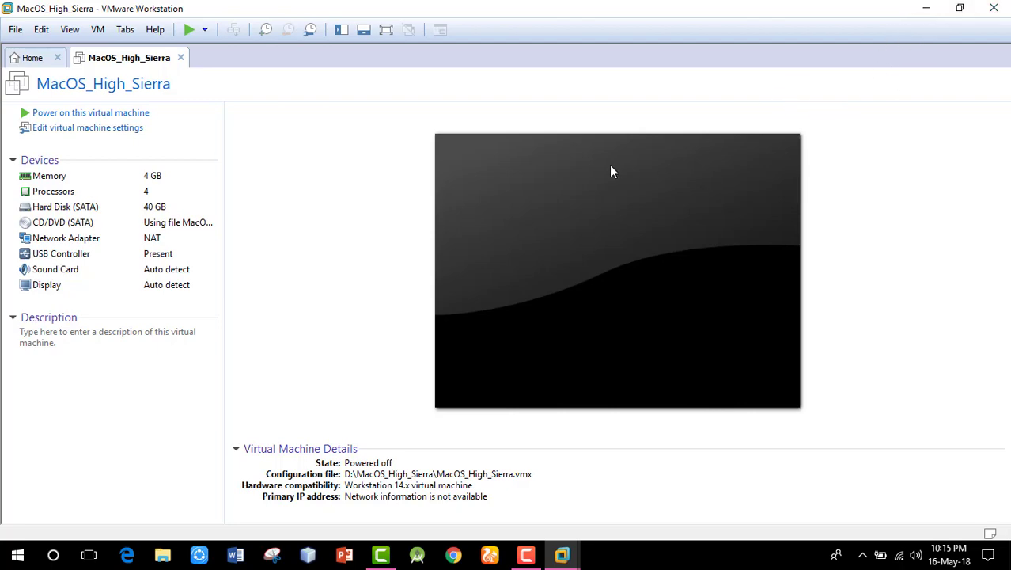
Switch to File Explorer and open MacOS_High_Sierra.vmx from D:\MacOS_High_Sierra in Notepad.
left_click(927, 8)
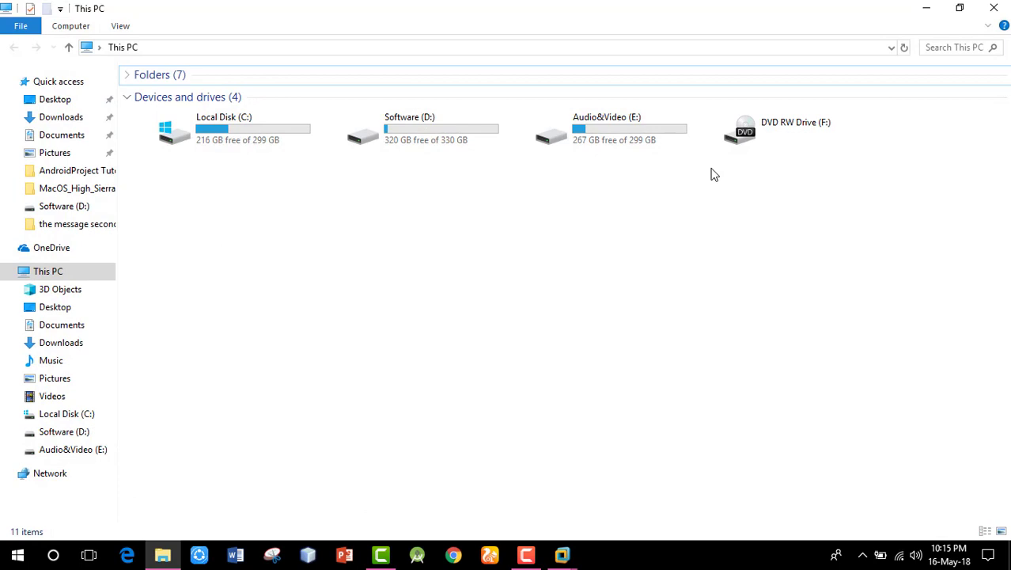
double_click(459, 125)
left_click(159, 107)
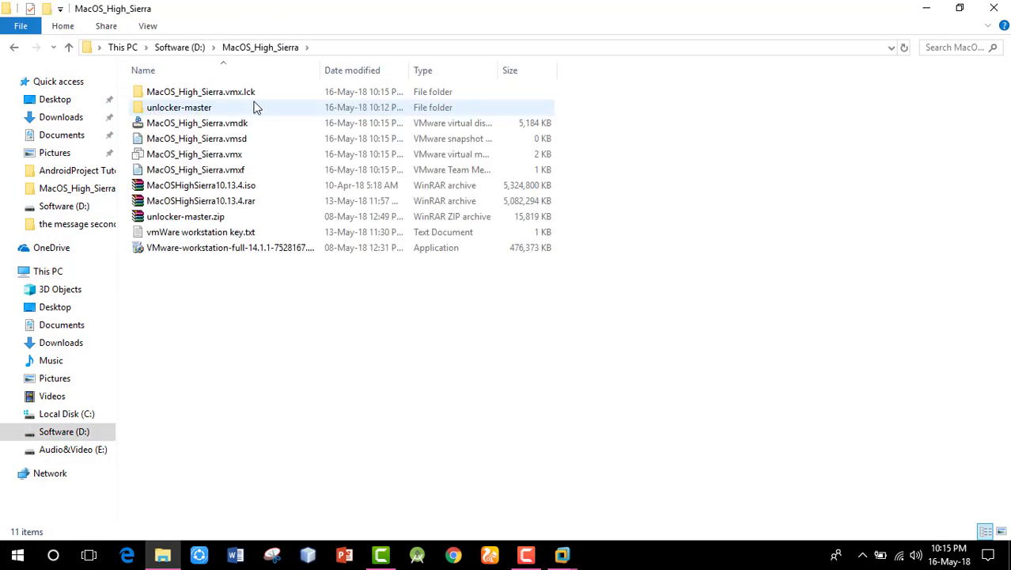
left_click(226, 158)
right_click(227, 155)
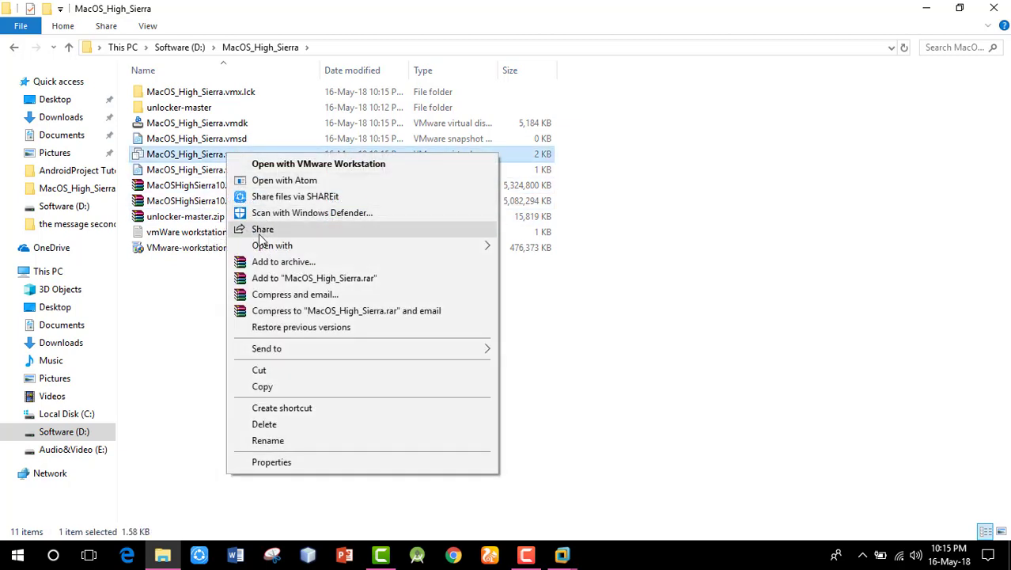
mouse_move(485, 249)
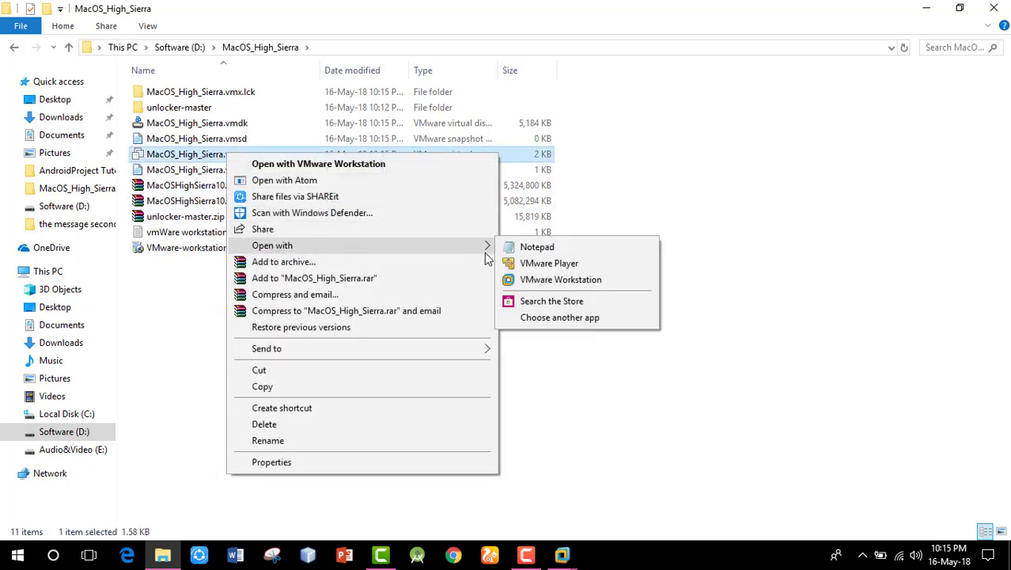
left_click(526, 246)
Append the line smc.version = "0" at the end of MacOS_High_Sierra.vmx, save it, and close the open windows.
scroll(357, 410, "down", 11)
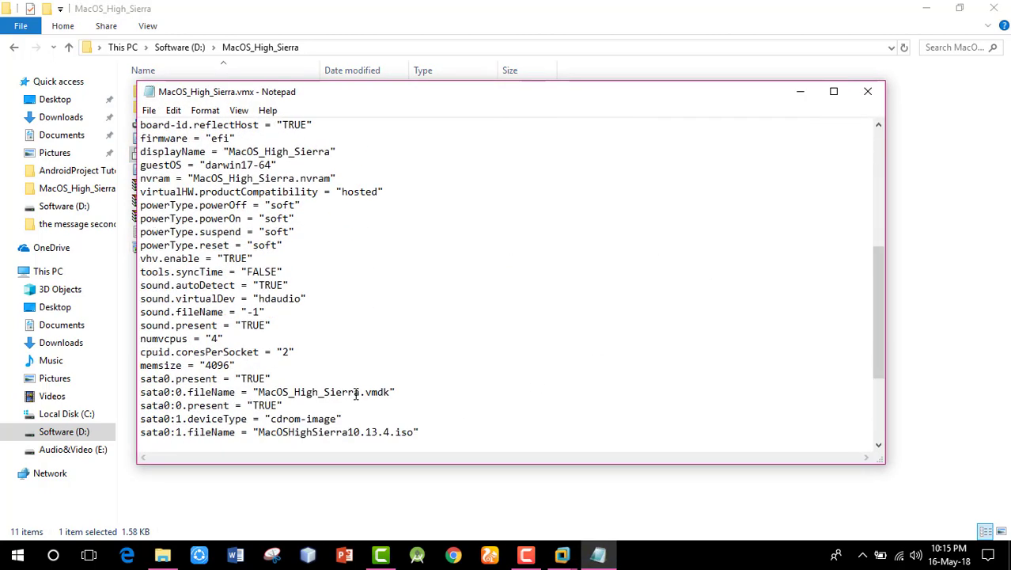
left_click(307, 420)
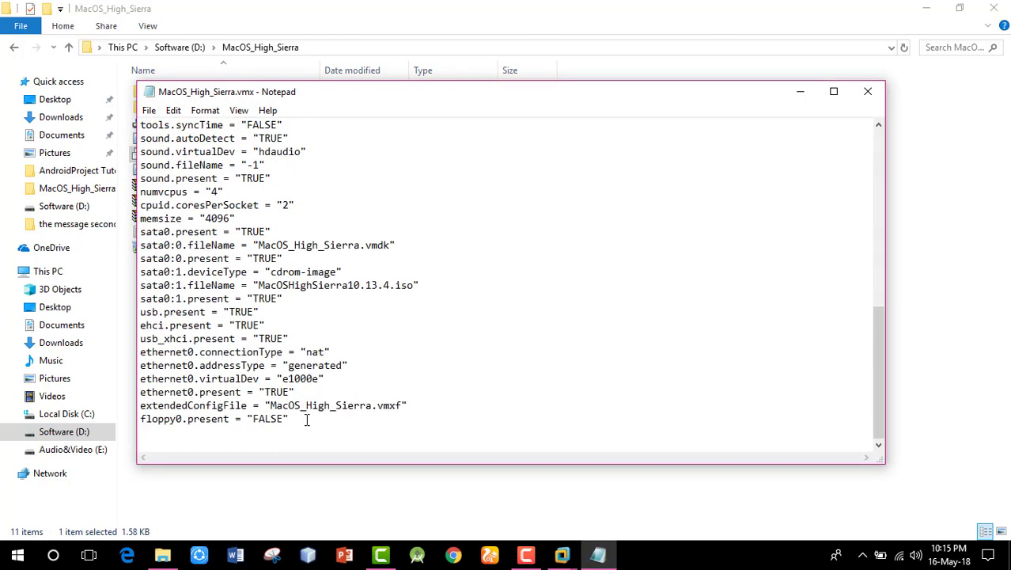
key("Return")
type("smc.version = \"\"")
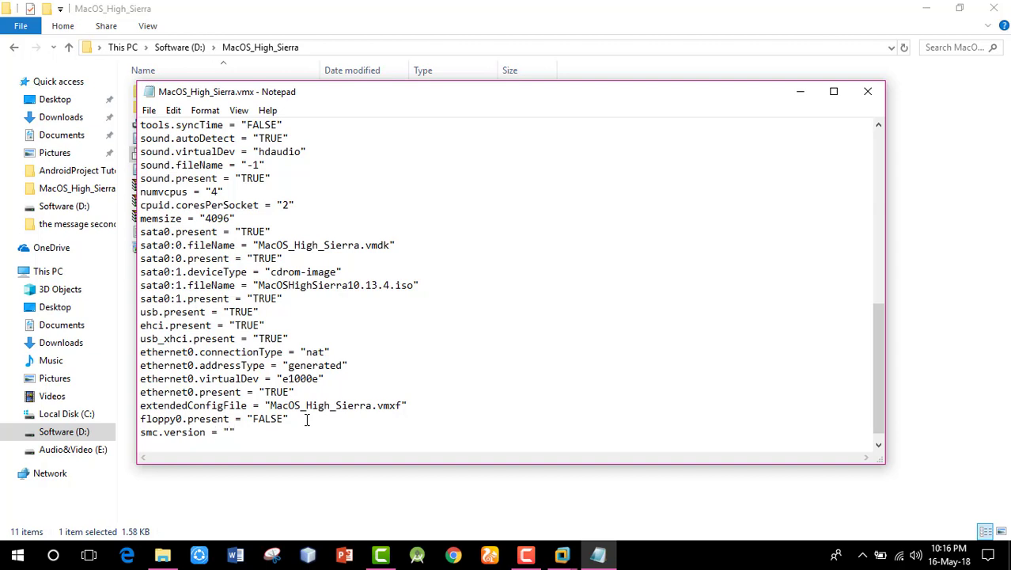
key("Left")
type("0")
left_click(149, 110)
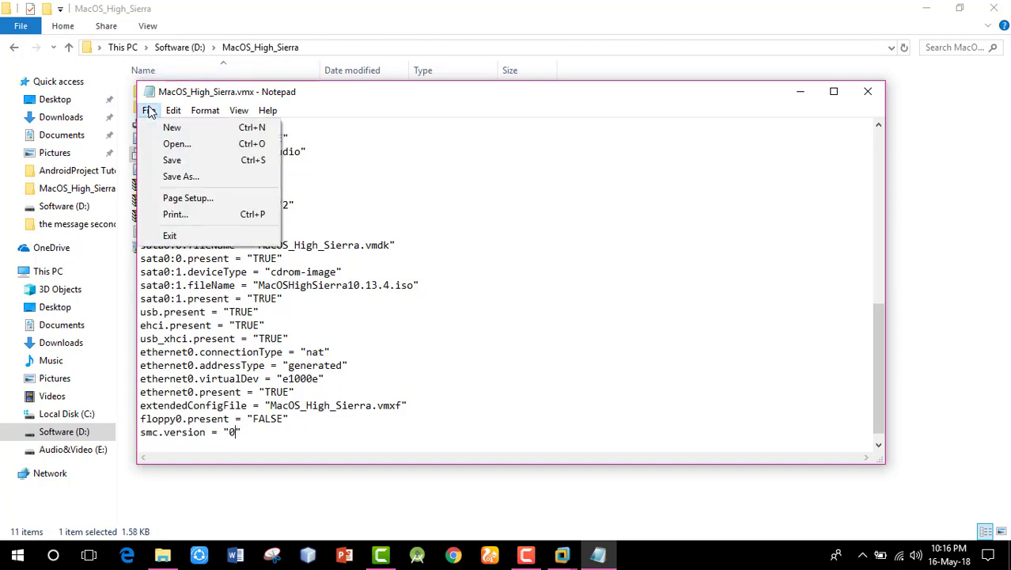
left_click(171, 160)
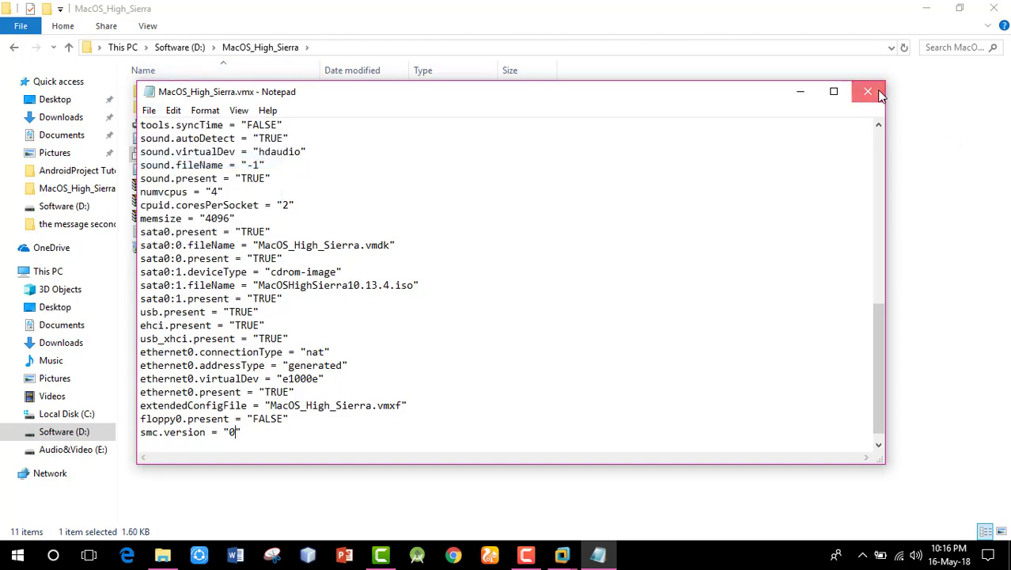
left_click(881, 93)
left_click(989, 11)
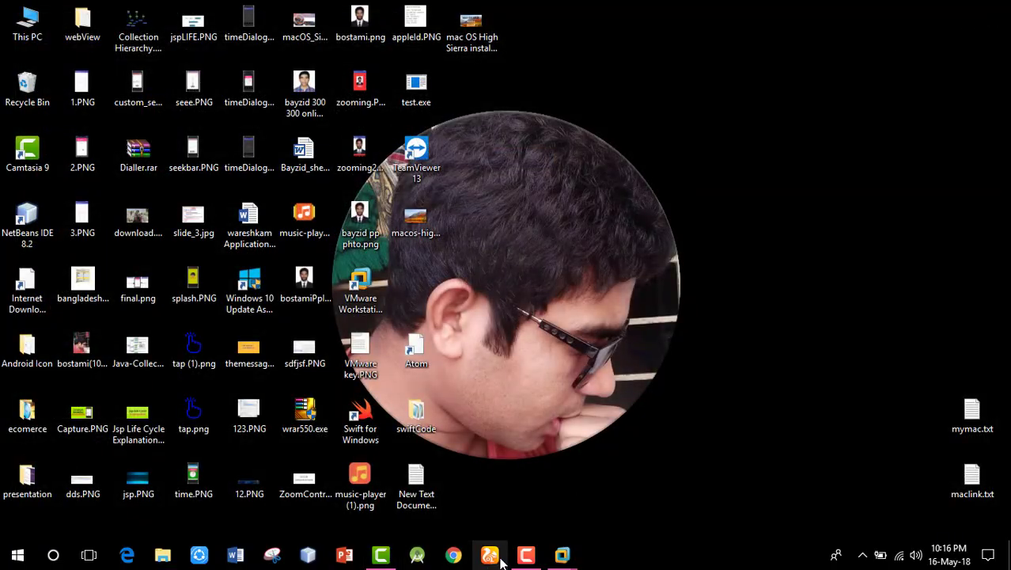
Switch back to VMware Workstation, power on the MacOS_High_Sierra virtual machine and direct input to its screen.
mouse_move(562, 554)
left_click(654, 473)
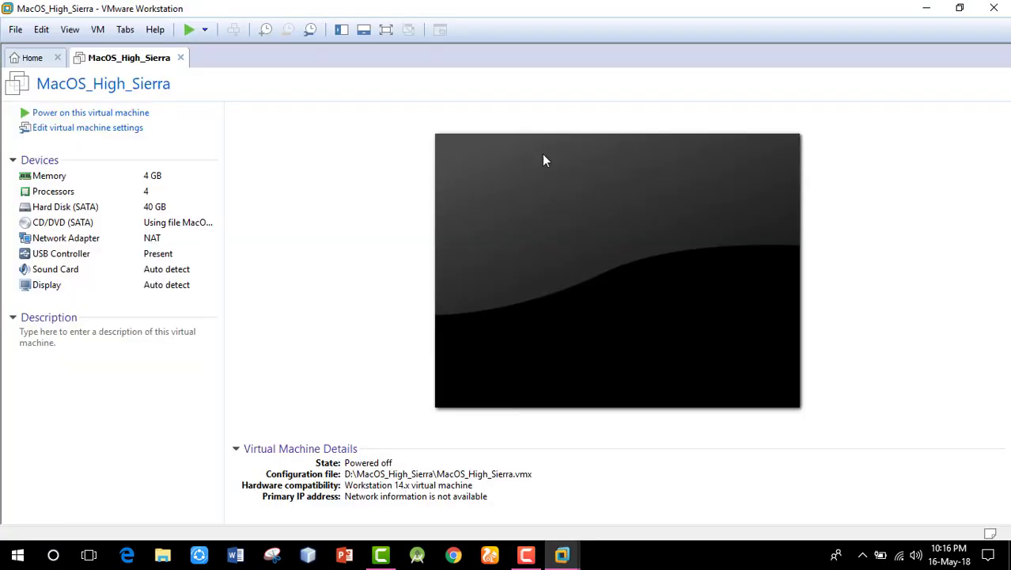
left_click(89, 117)
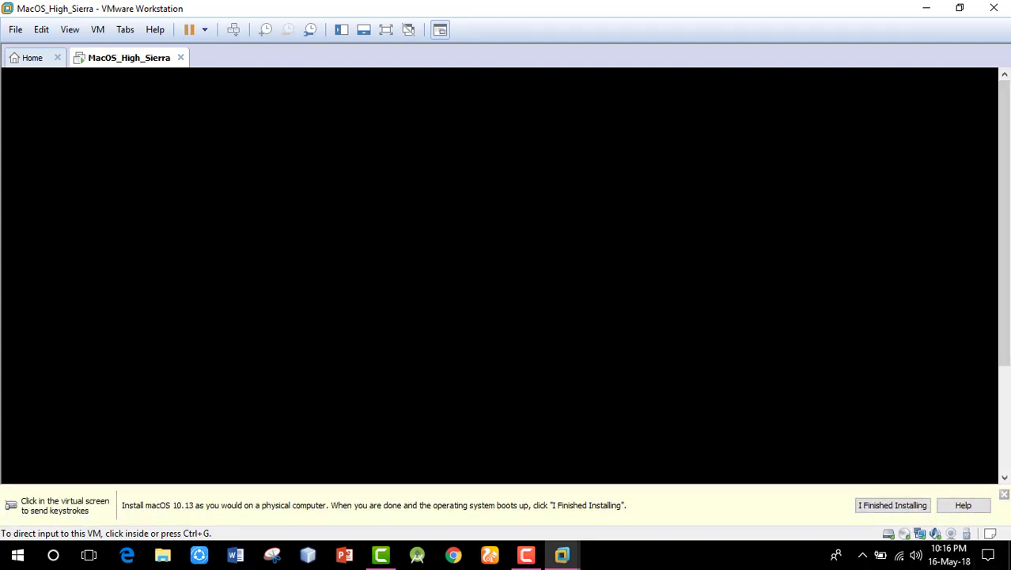
left_click(1004, 495)
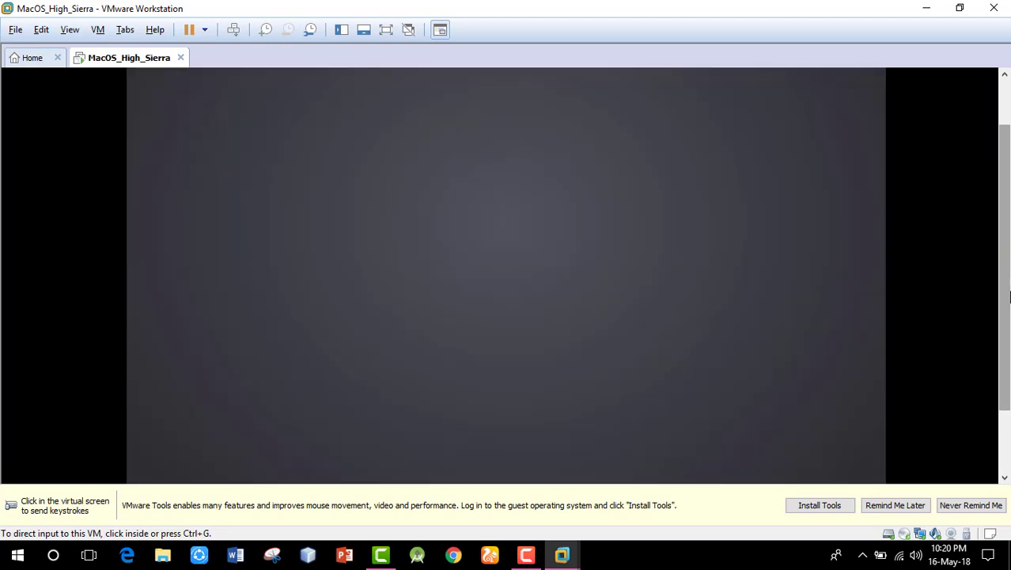
left_click(523, 450)
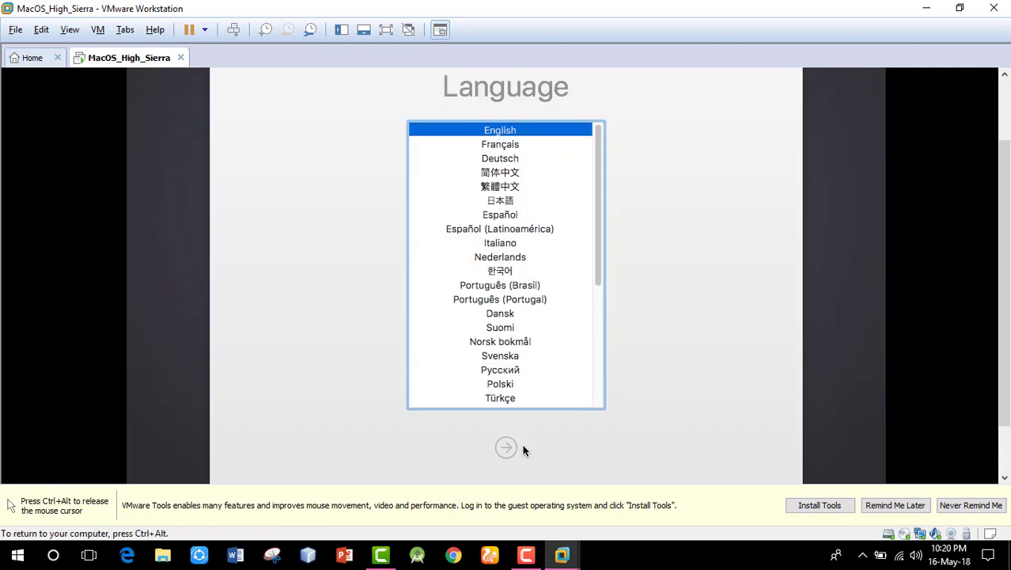